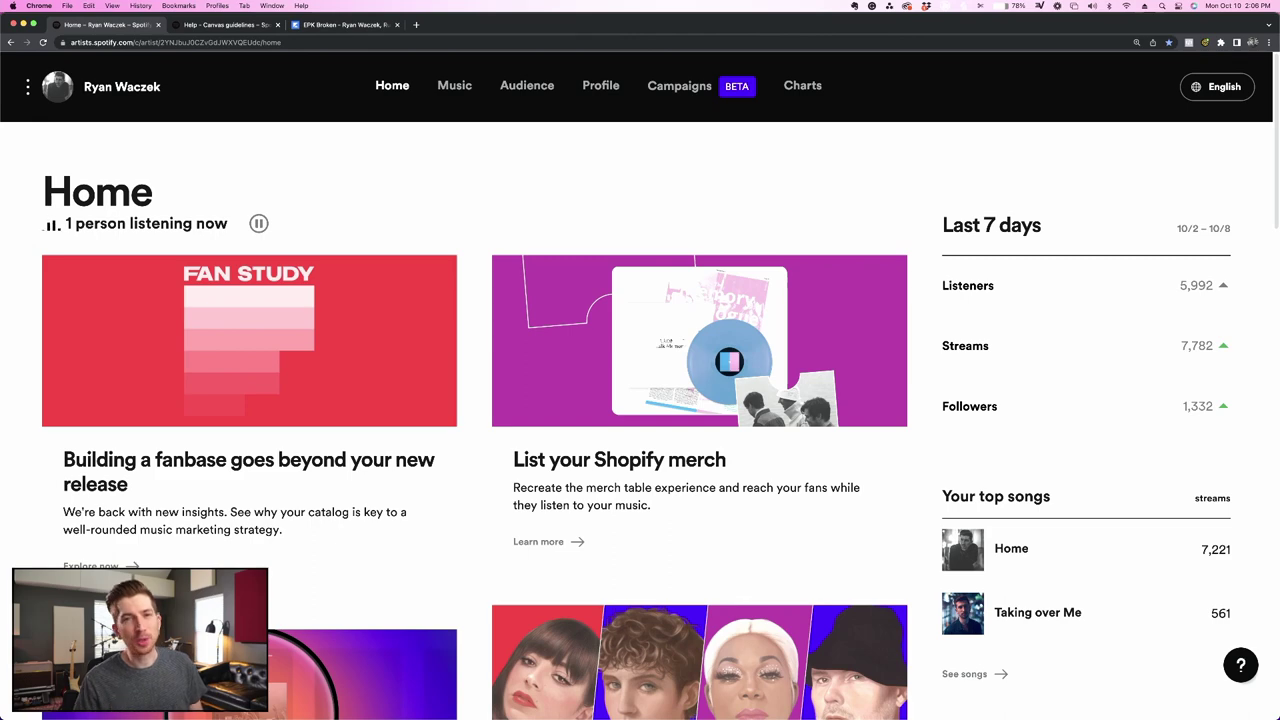
Bring up the Notion notes on Spotify curator pitch requirements, then return to the Spotify for Artists home
{"action": "key", "text": "super+Tab"}
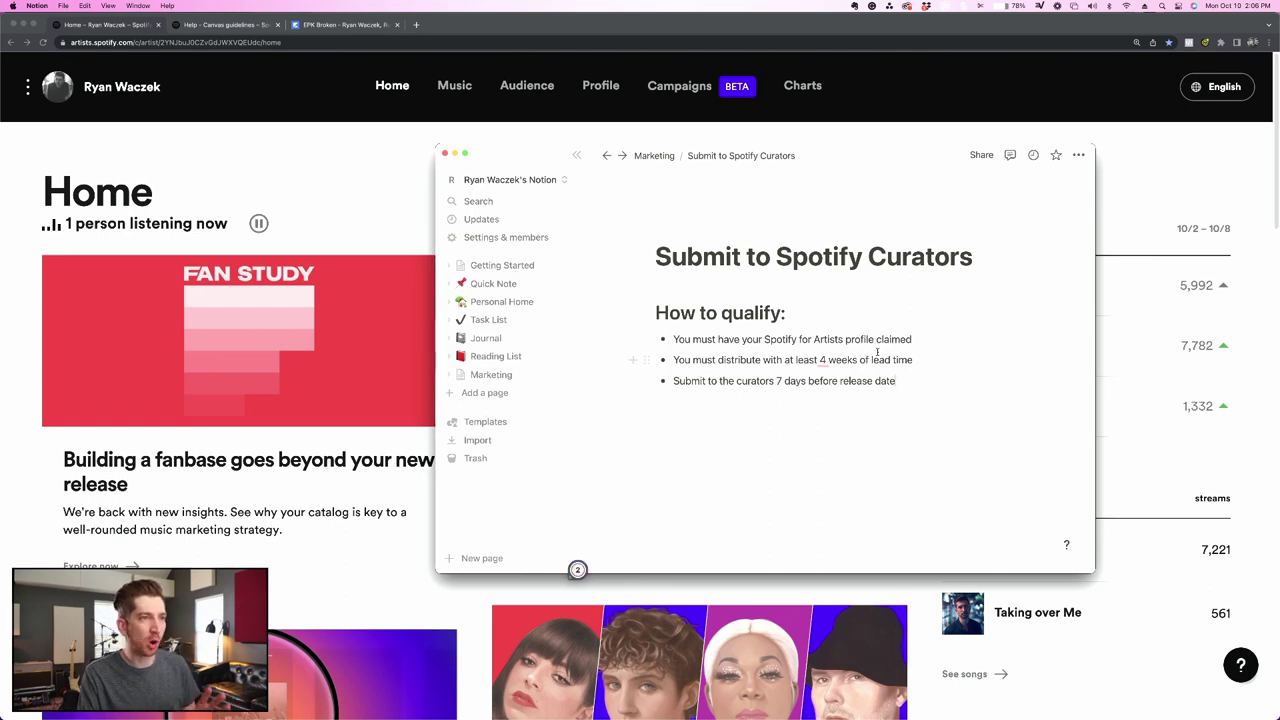
{"action": "left_click", "coordinate": [383, 178]}
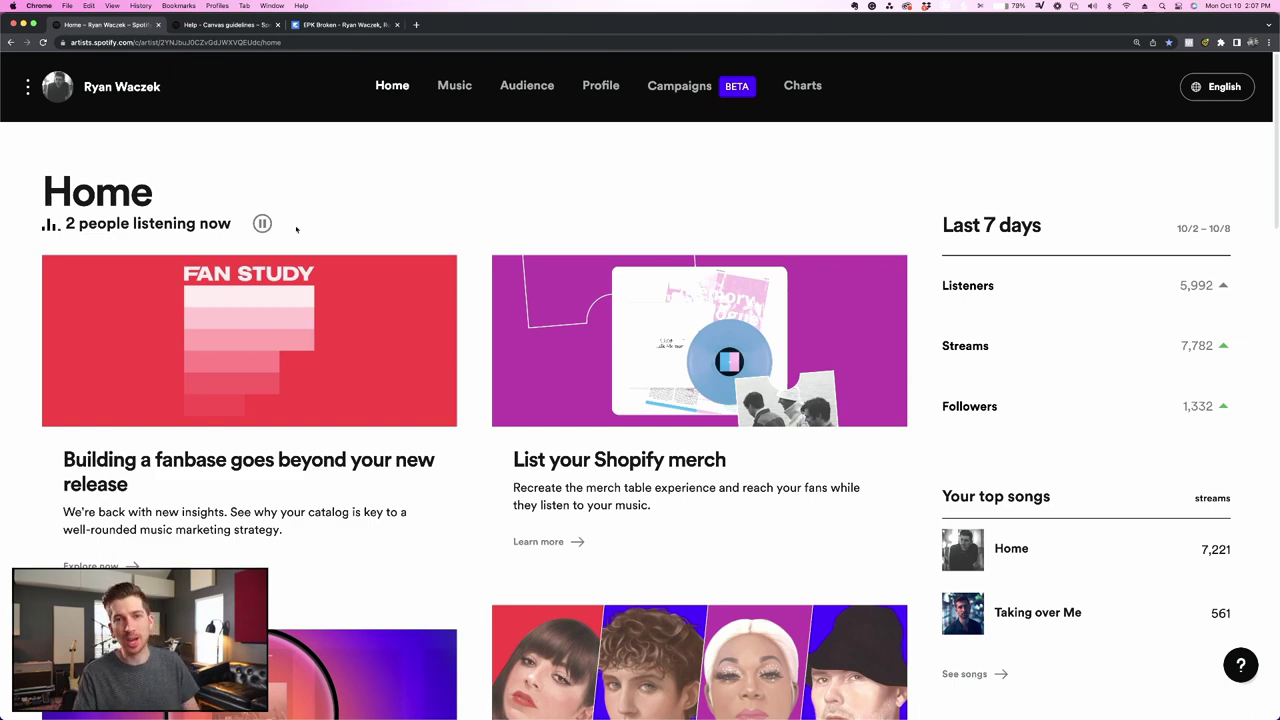
Bring the Notion curator submission notes back up alongside the Broken release email
{"action": "key", "text": "super+Tab"}
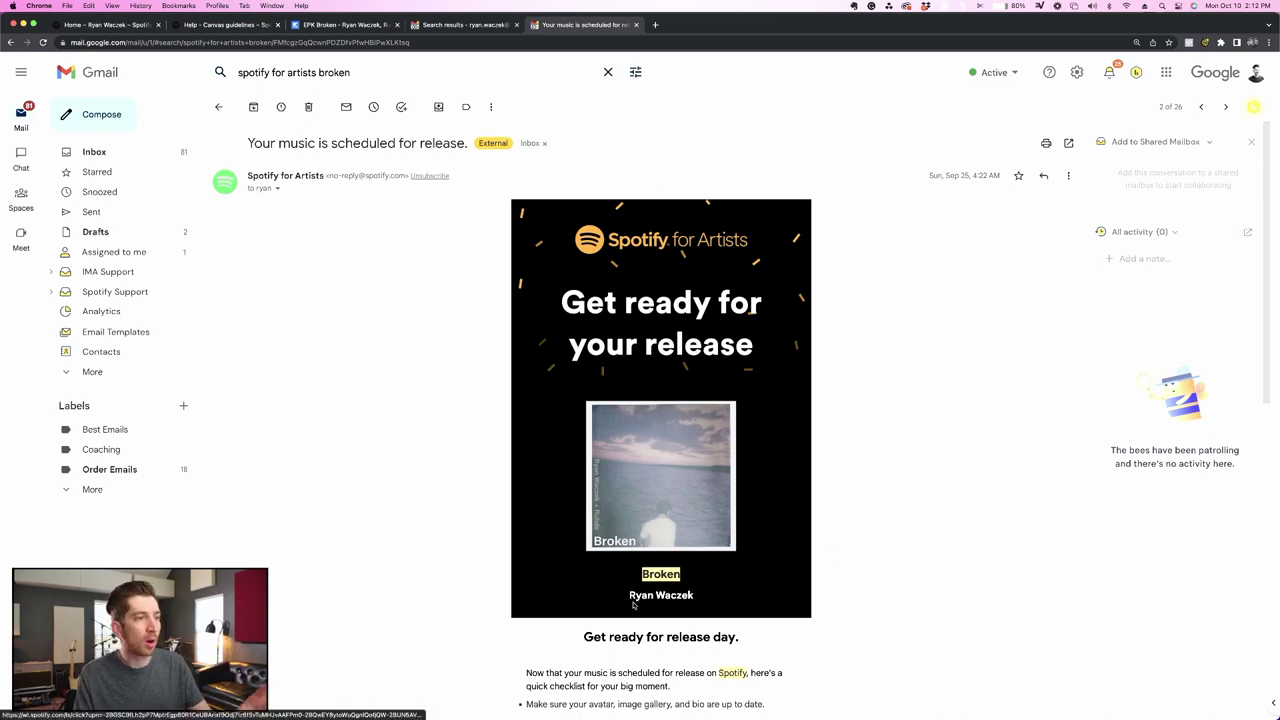
Scroll through the Broken release email and highlight its checklist bullets, including pitching to editors
{"action": "scroll", "coordinate": [640, 590], "scroll_direction": "down", "scroll_amount": 1}
{"action": "left_click_drag", "start_coordinate": [627, 590], "coordinate": [700, 595]}
{"action": "left_click", "coordinate": [700, 595]}
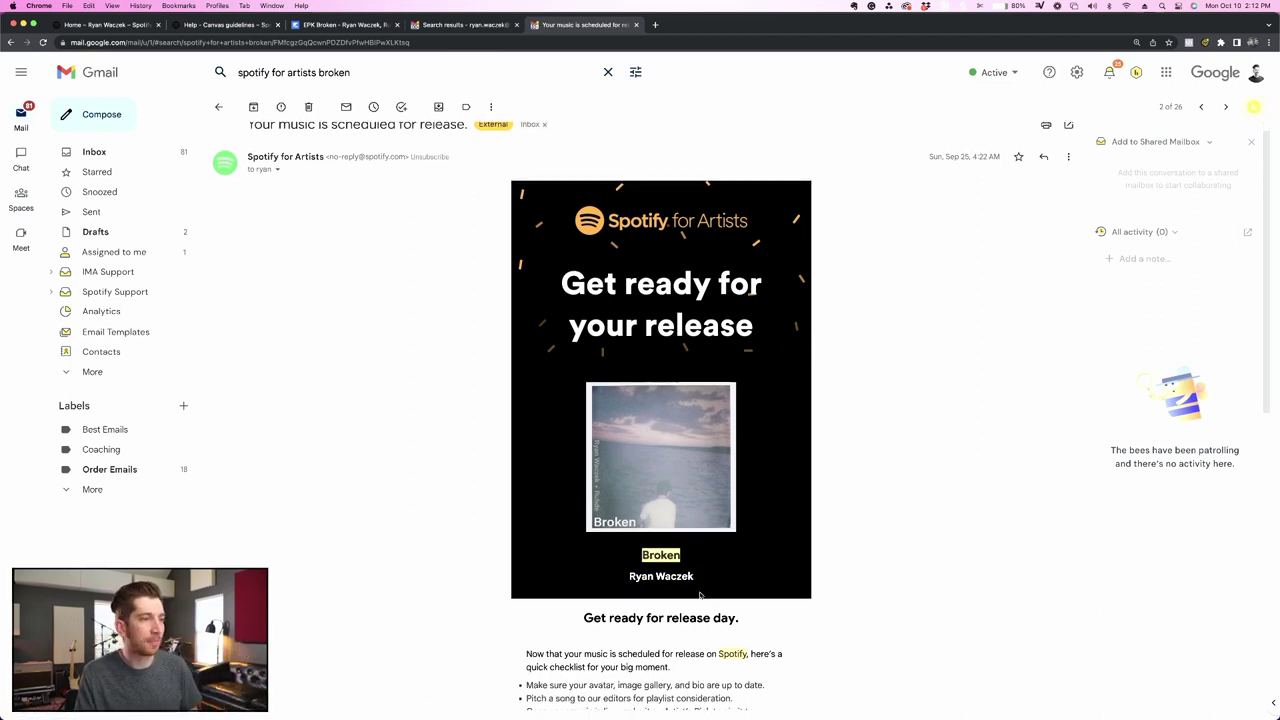
{"action": "scroll", "coordinate": [742, 527], "scroll_direction": "down", "scroll_amount": 3}
{"action": "left_click_drag", "start_coordinate": [527, 478], "coordinate": [749, 480]}
{"action": "left_click", "coordinate": [530, 478]}
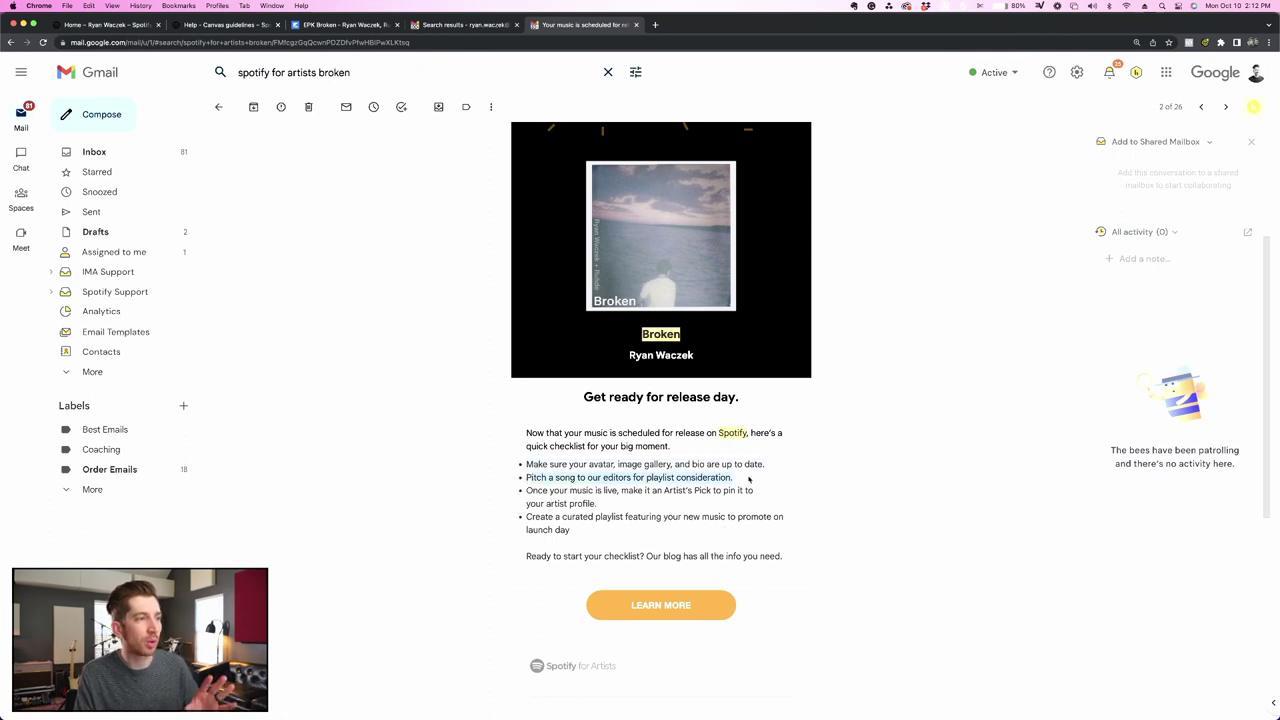
{"action": "left_click", "coordinate": [749, 480]}
{"action": "scroll", "coordinate": [722, 480], "scroll_direction": "up", "scroll_amount": 5}
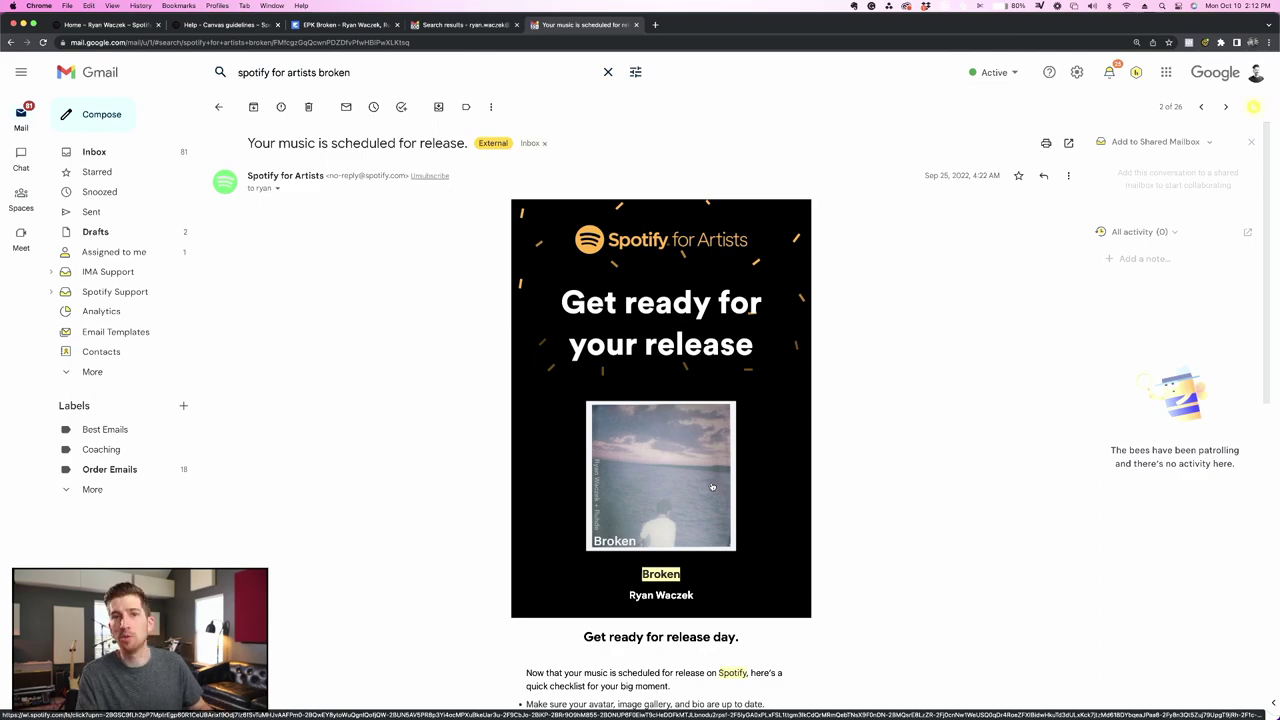
Open a new Chrome tab and load artists.spotify.com
{"action": "left_click", "coordinate": [655, 24]}
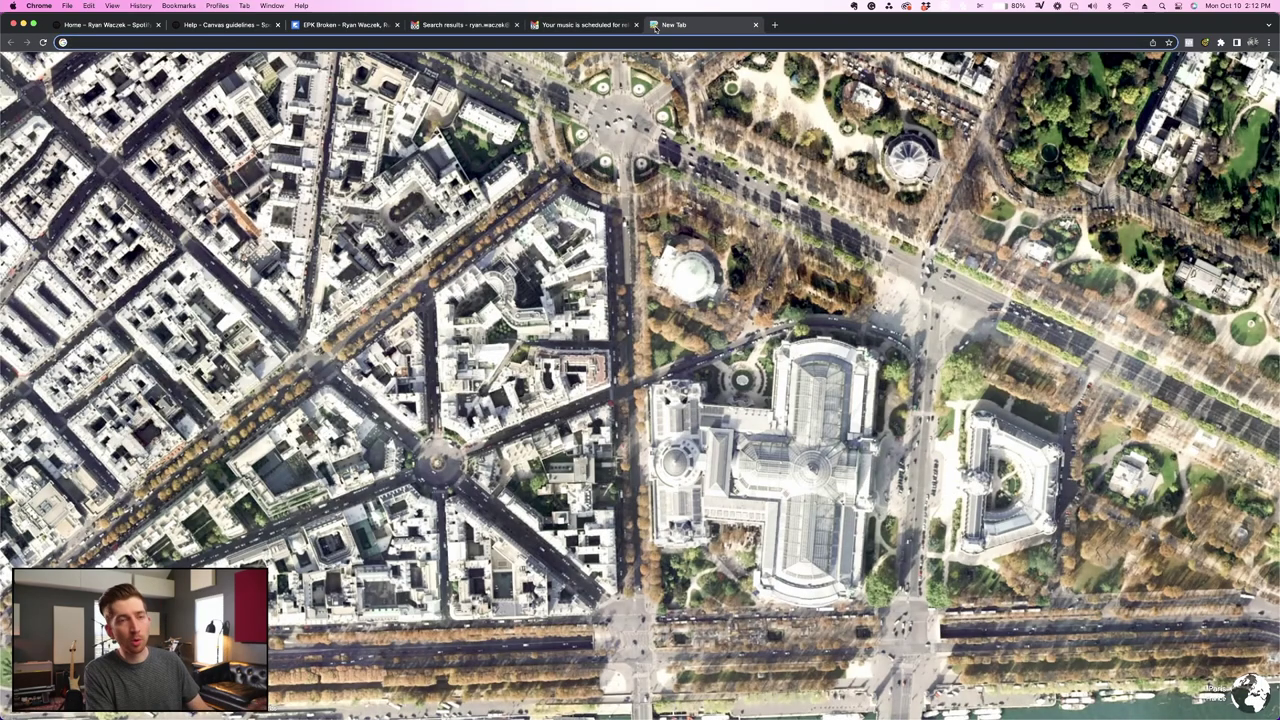
{"action": "type", "text": "artists.spot"}
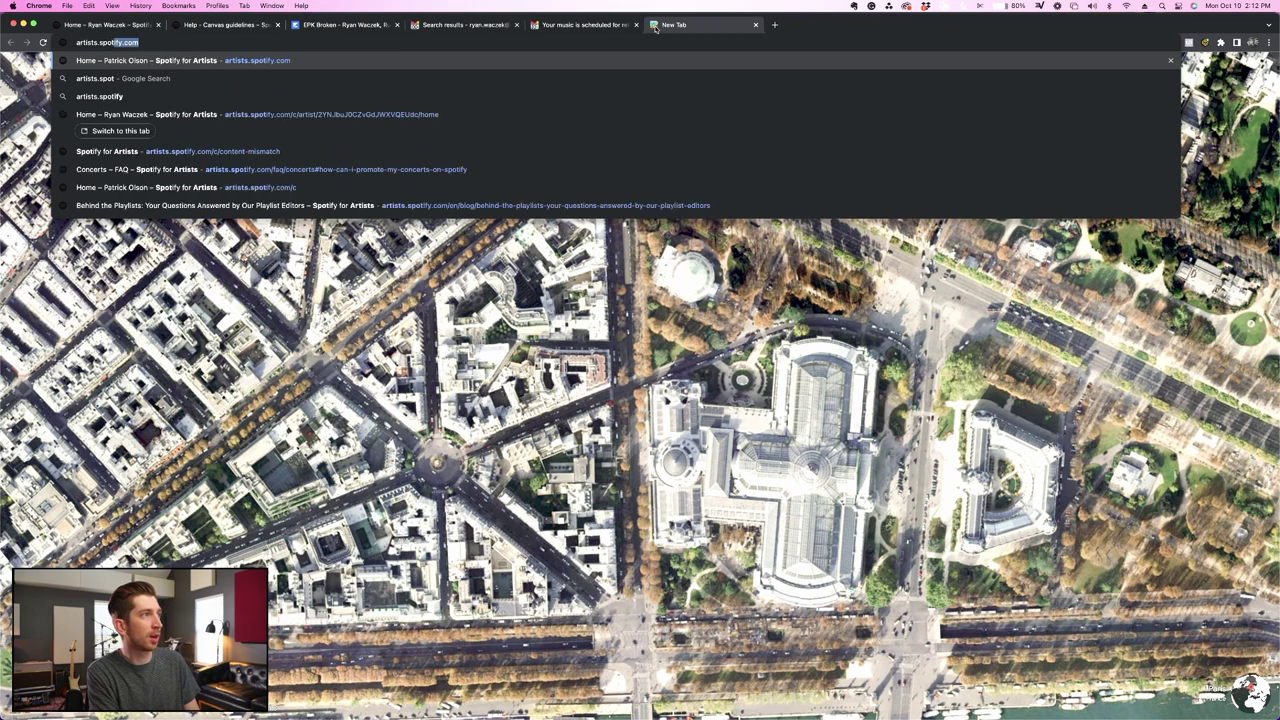
{"action": "key", "text": "Return"}
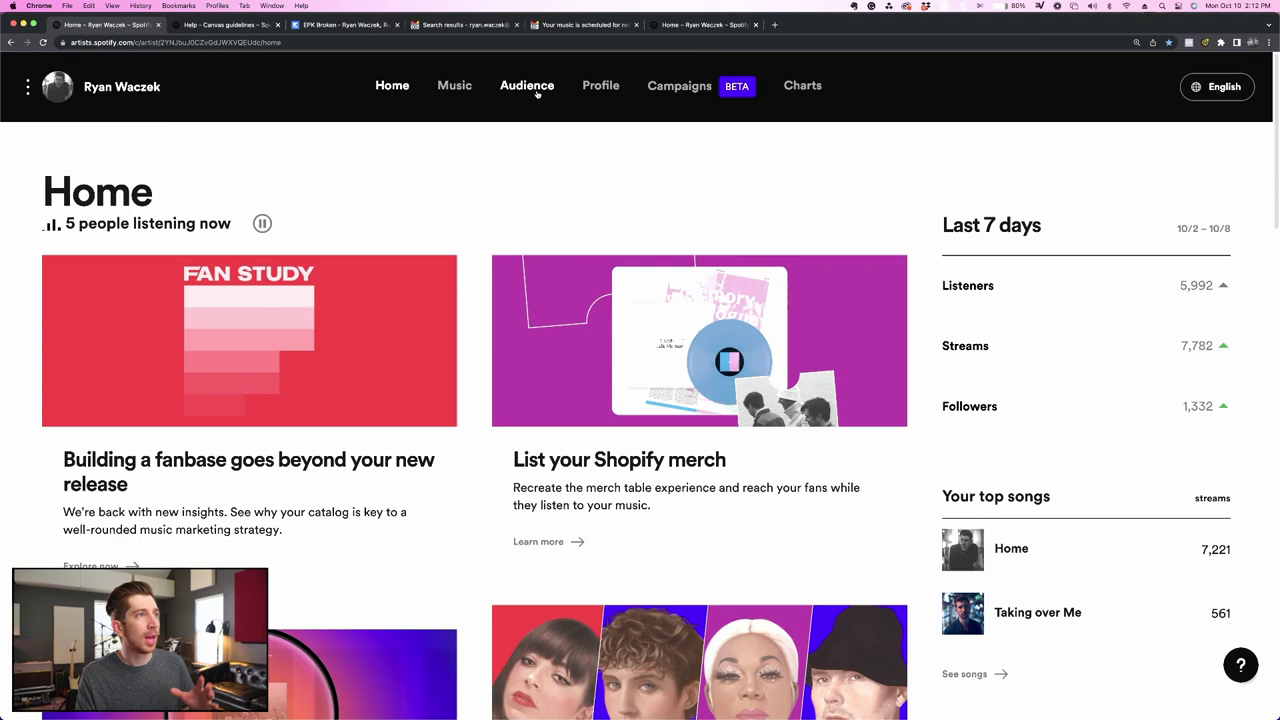
Open Music > Upcoming to list Broken due Oct 20, 2022, briefly checking the Notion notes
{"action": "left_click", "coordinate": [451, 87]}
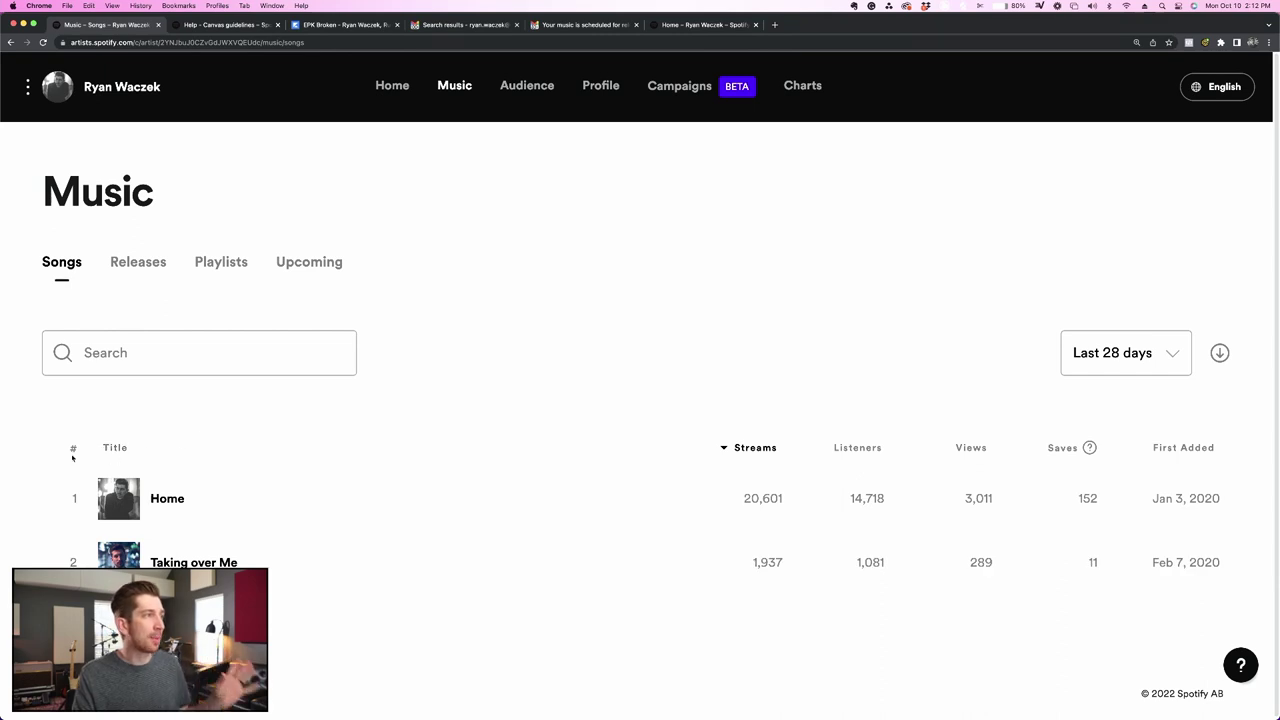
{"action": "left_click", "coordinate": [298, 263]}
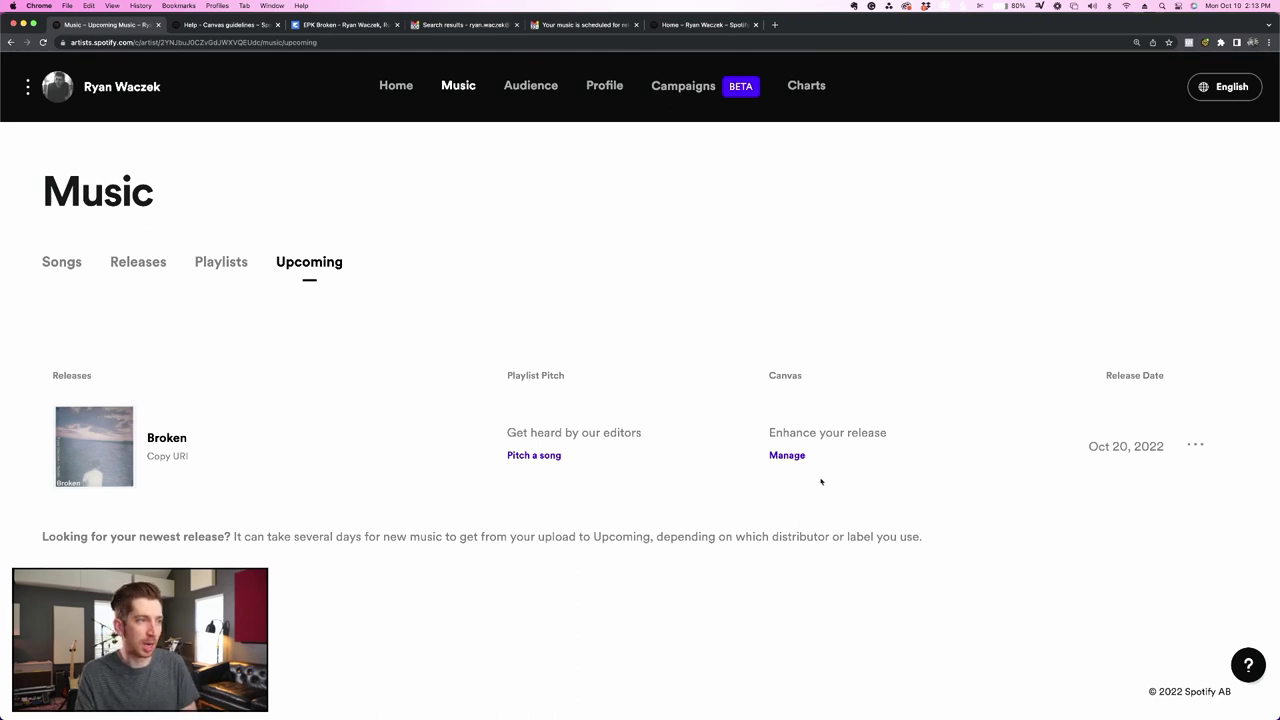
{"action": "left_click", "coordinate": [675, 709]}
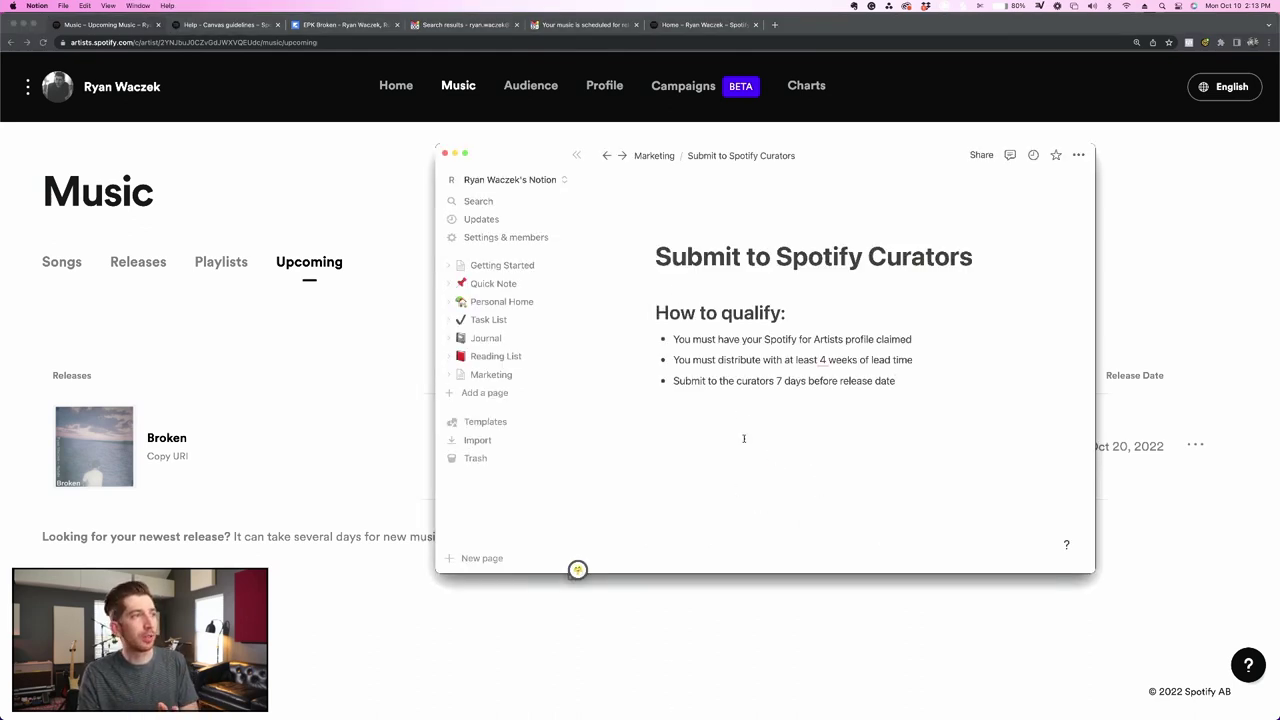
{"action": "left_click", "coordinate": [301, 295]}
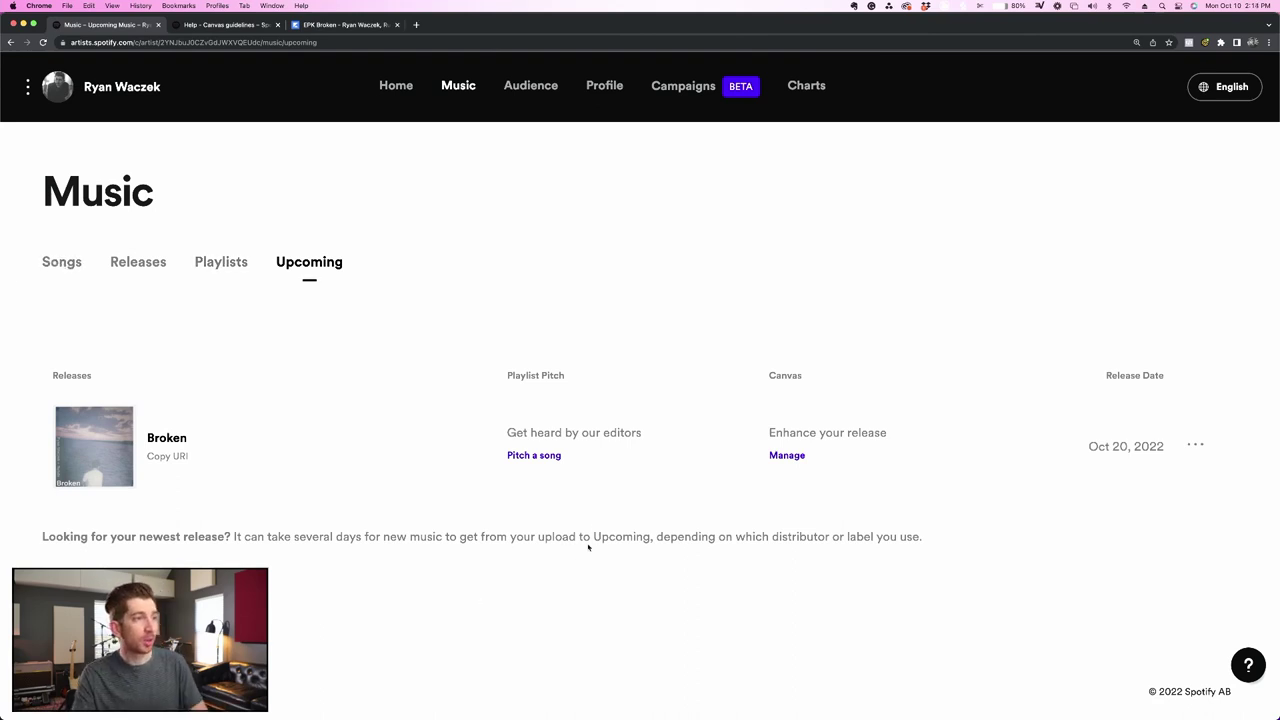
Start a playlist pitch for Broken and confirm it as the chosen song
{"action": "left_click", "coordinate": [540, 456]}
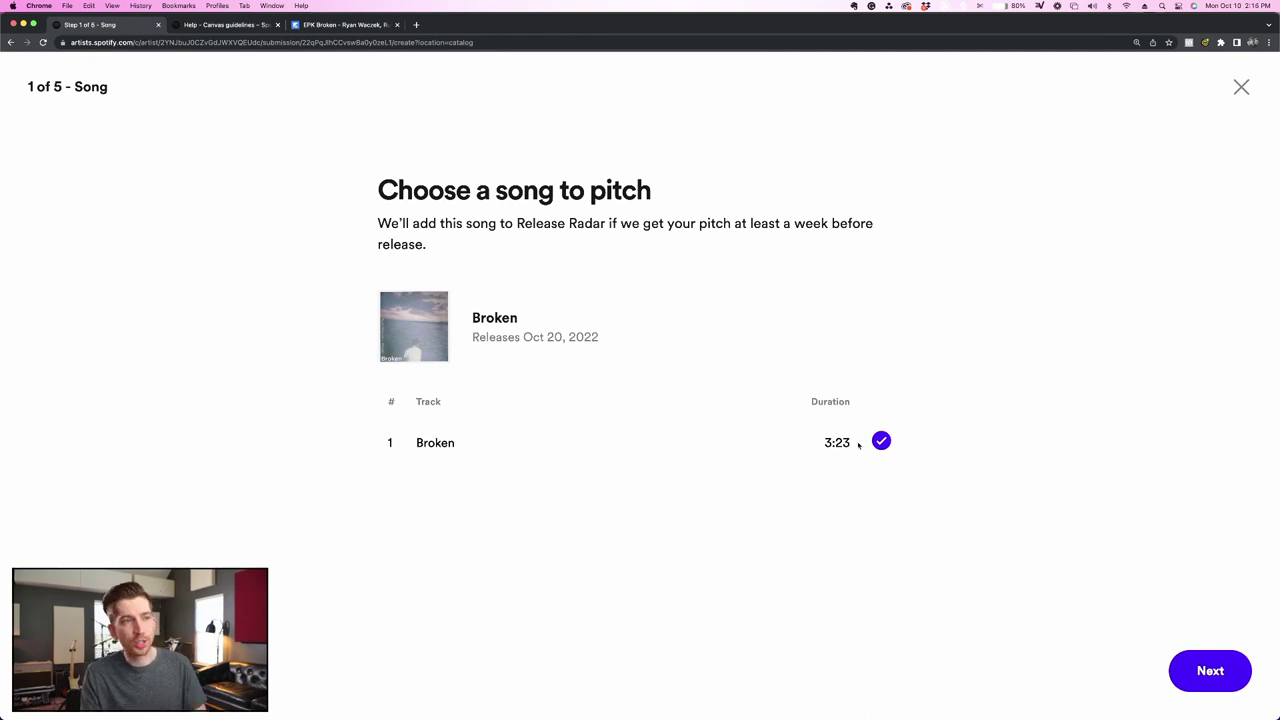
{"action": "left_click", "coordinate": [1210, 670]}
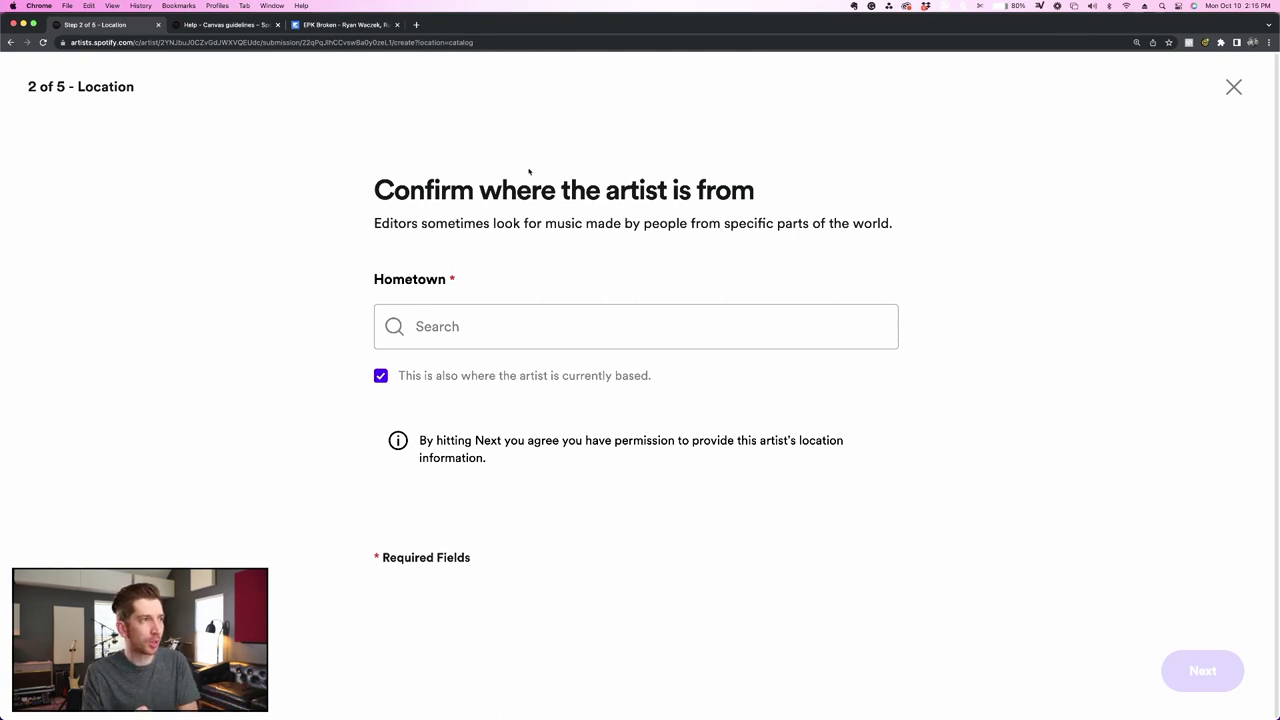
Enter San Diego, California as hometown, replace current base with Nashville, Tennessee, and continue
{"action": "left_click", "coordinate": [443, 317]}
{"action": "type", "text": "San Diego"}
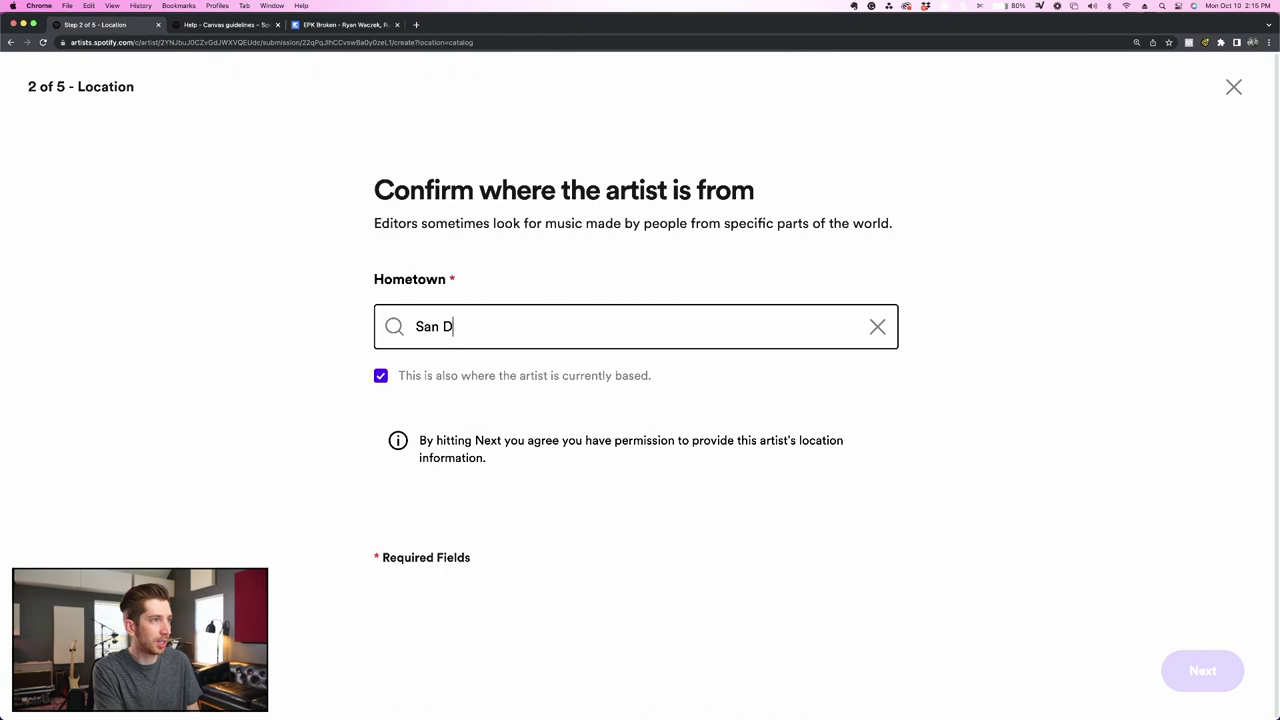
{"action": "left_click", "coordinate": [424, 381]}
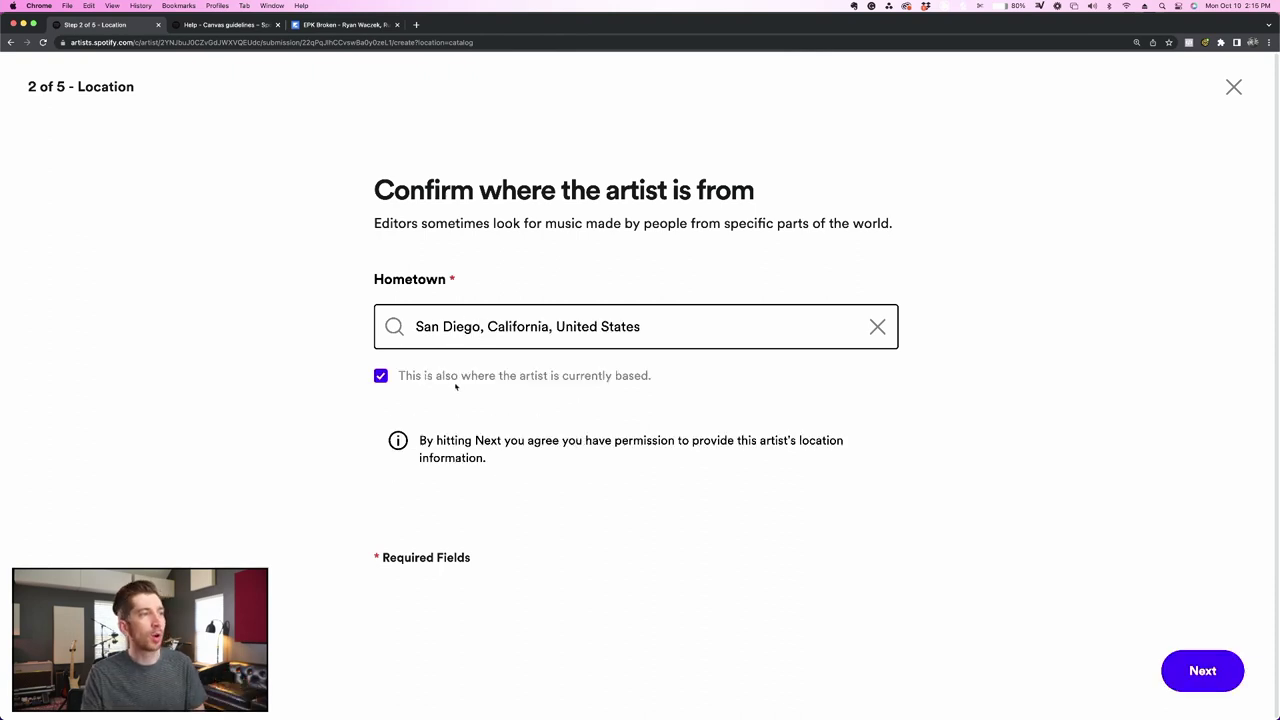
{"action": "left_click", "coordinate": [381, 376]}
{"action": "triple_click", "coordinate": [515, 484]}
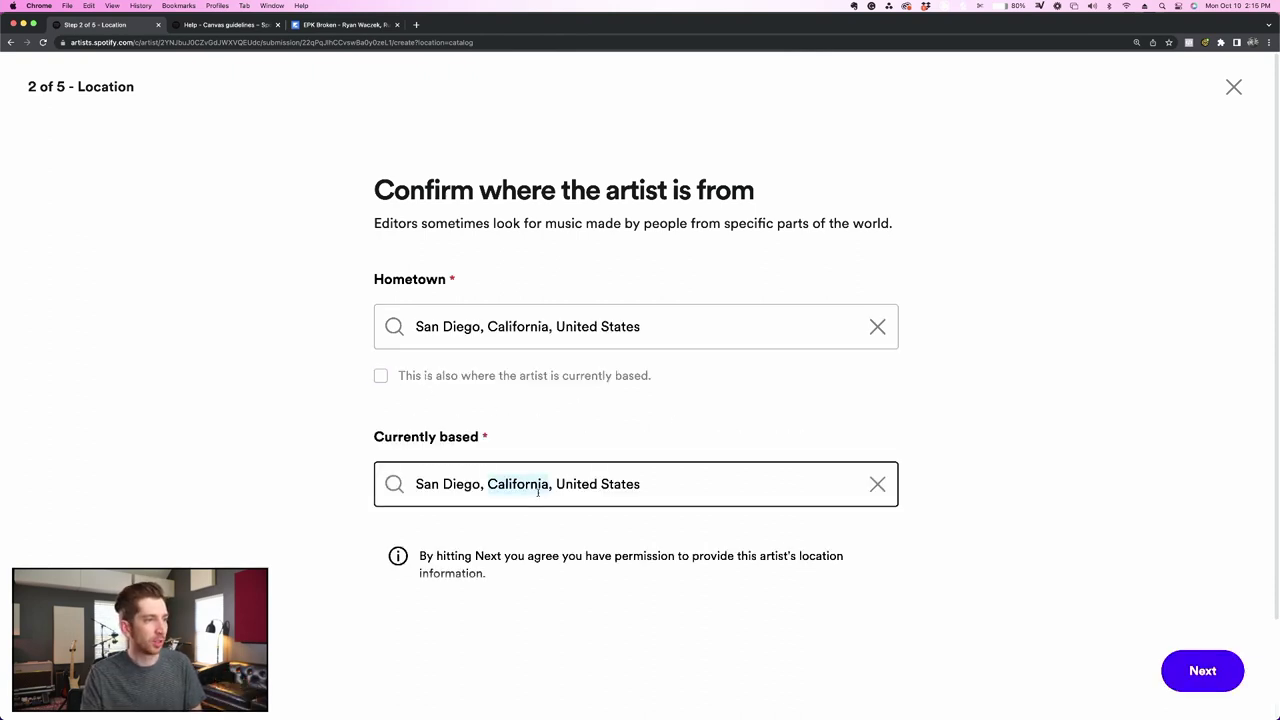
{"action": "left_click", "coordinate": [877, 484]}
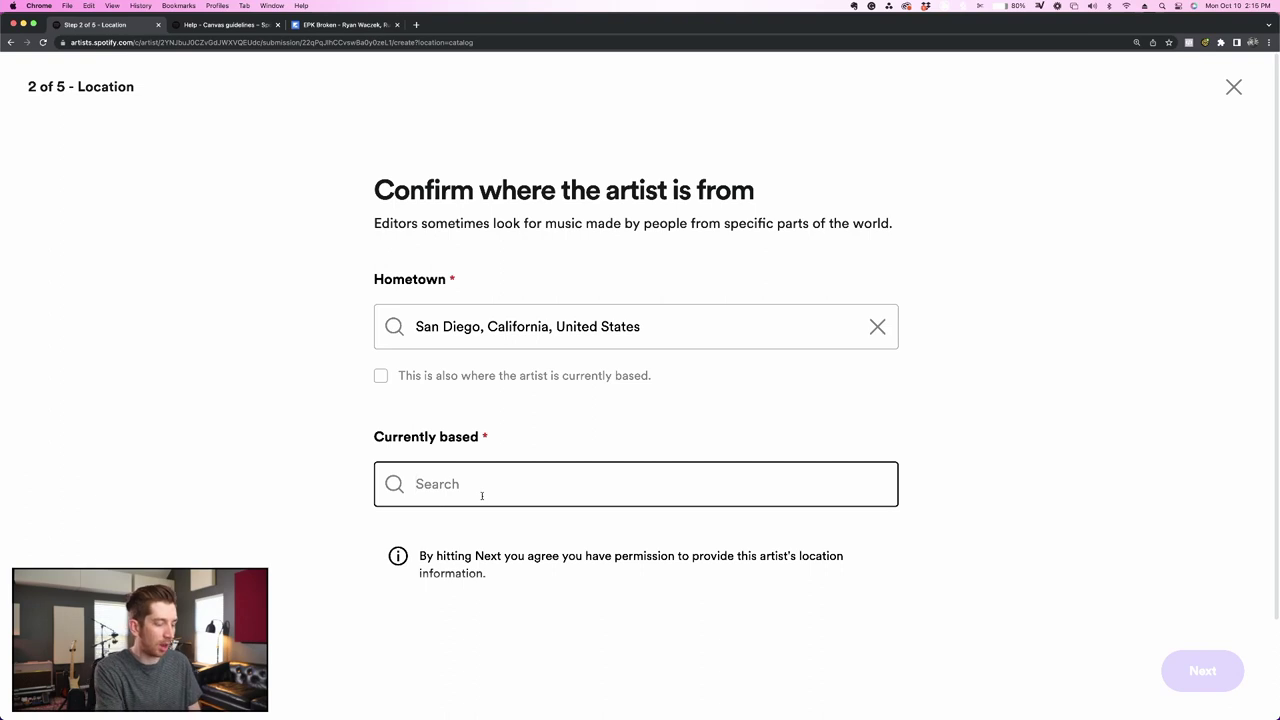
{"action": "type", "text": "Nashville"}
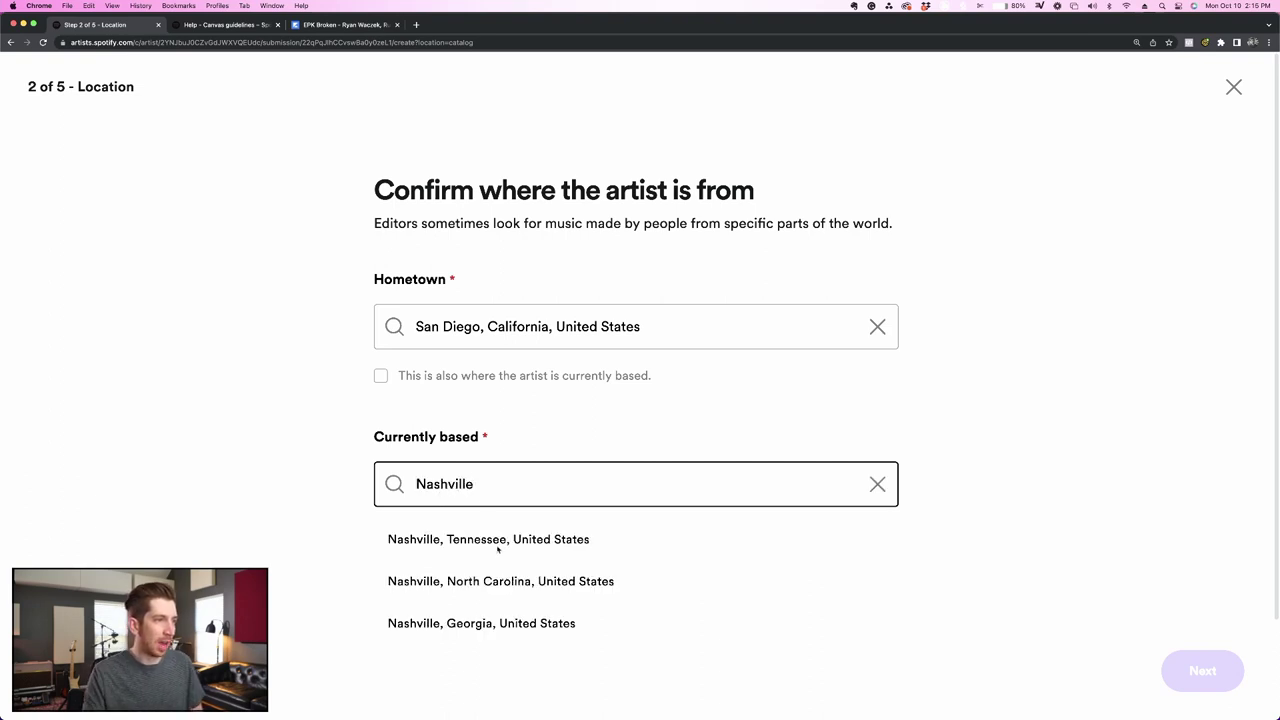
{"action": "left_click", "coordinate": [497, 545]}
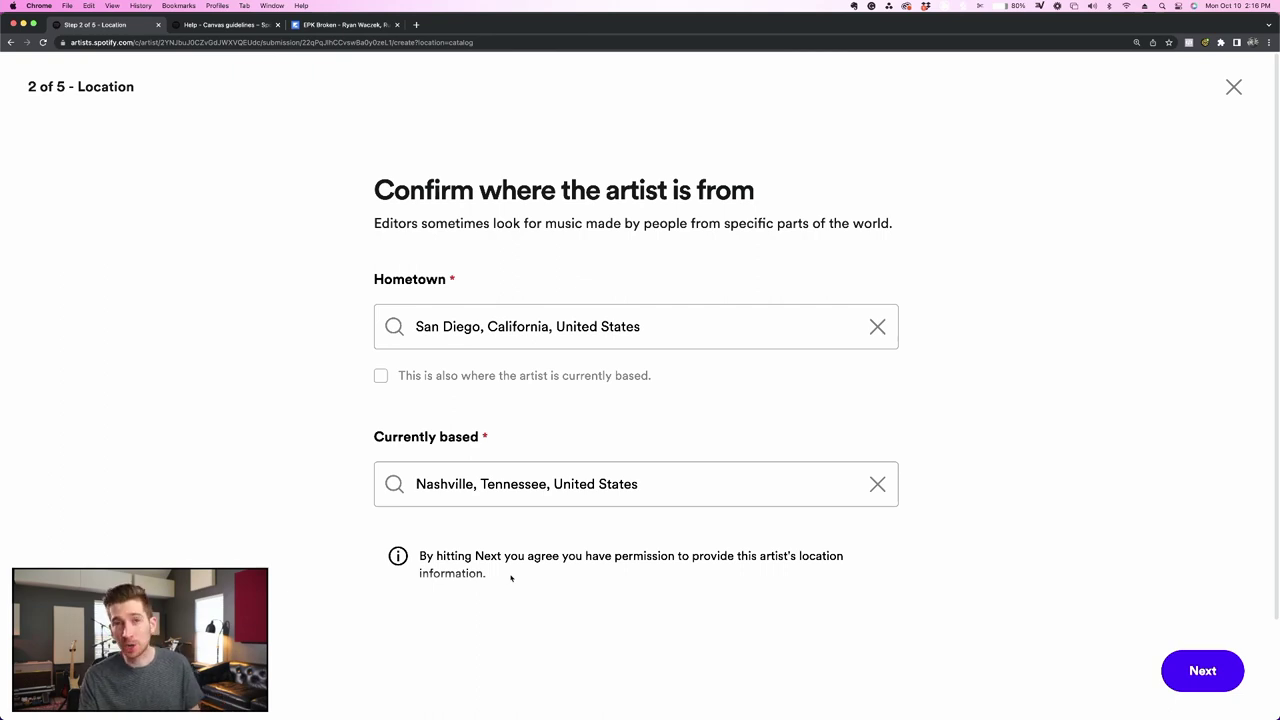
{"action": "left_click", "coordinate": [1208, 670]}
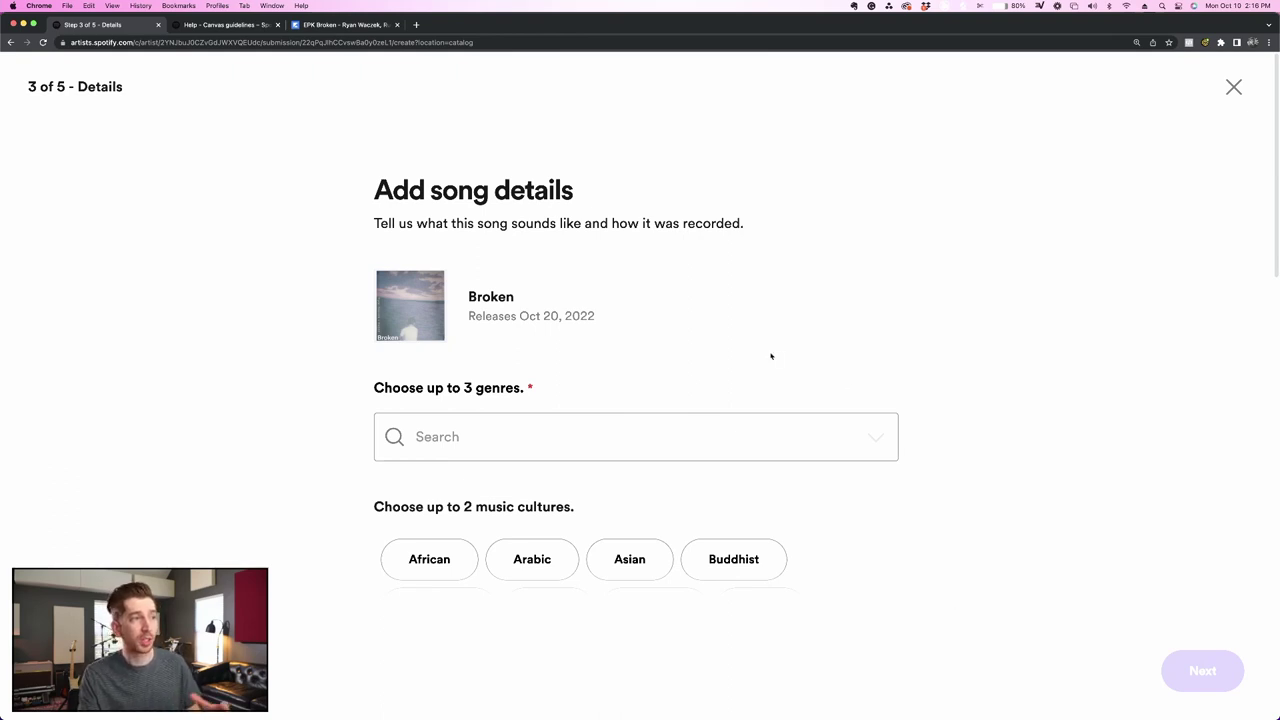
Scroll the song details form down to the genre selection
{"action": "scroll", "coordinate": [447, 439], "scroll_direction": "down", "scroll_amount": 1}
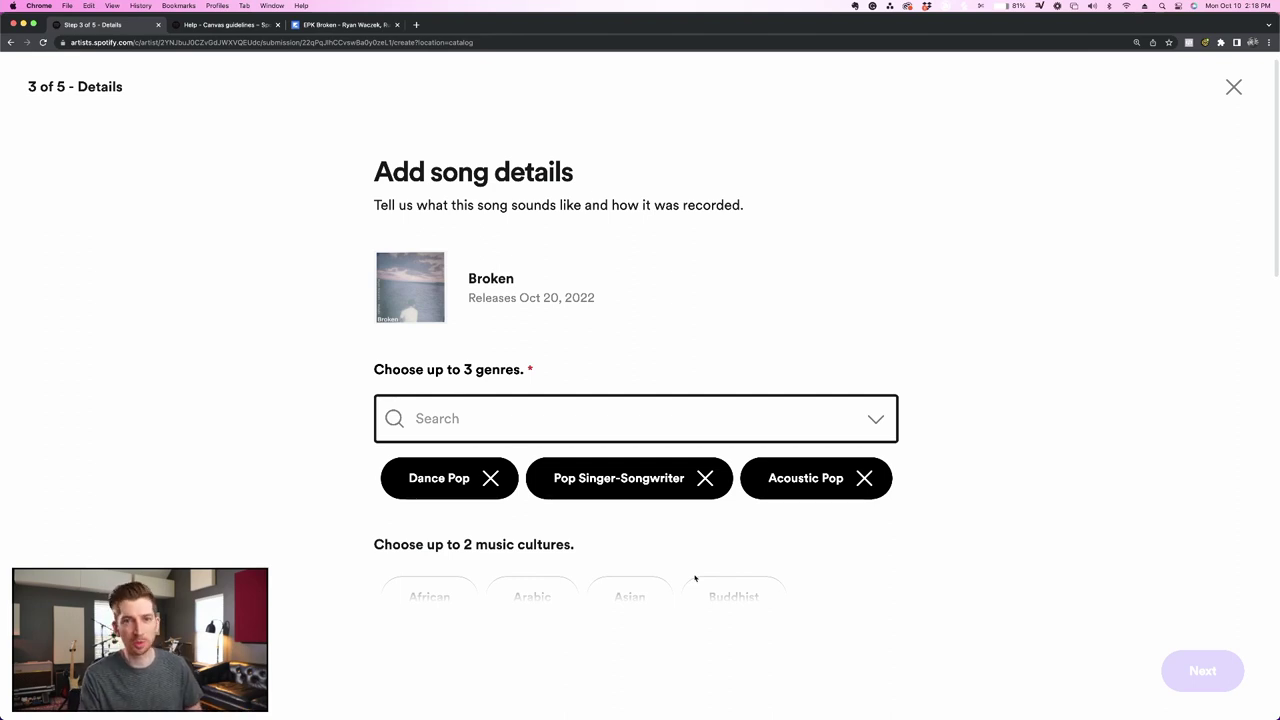
Choose 'None of these' for music culture and select Energetic and Happy as moods
{"action": "scroll", "coordinate": [695, 578], "scroll_direction": "down", "scroll_amount": 5}
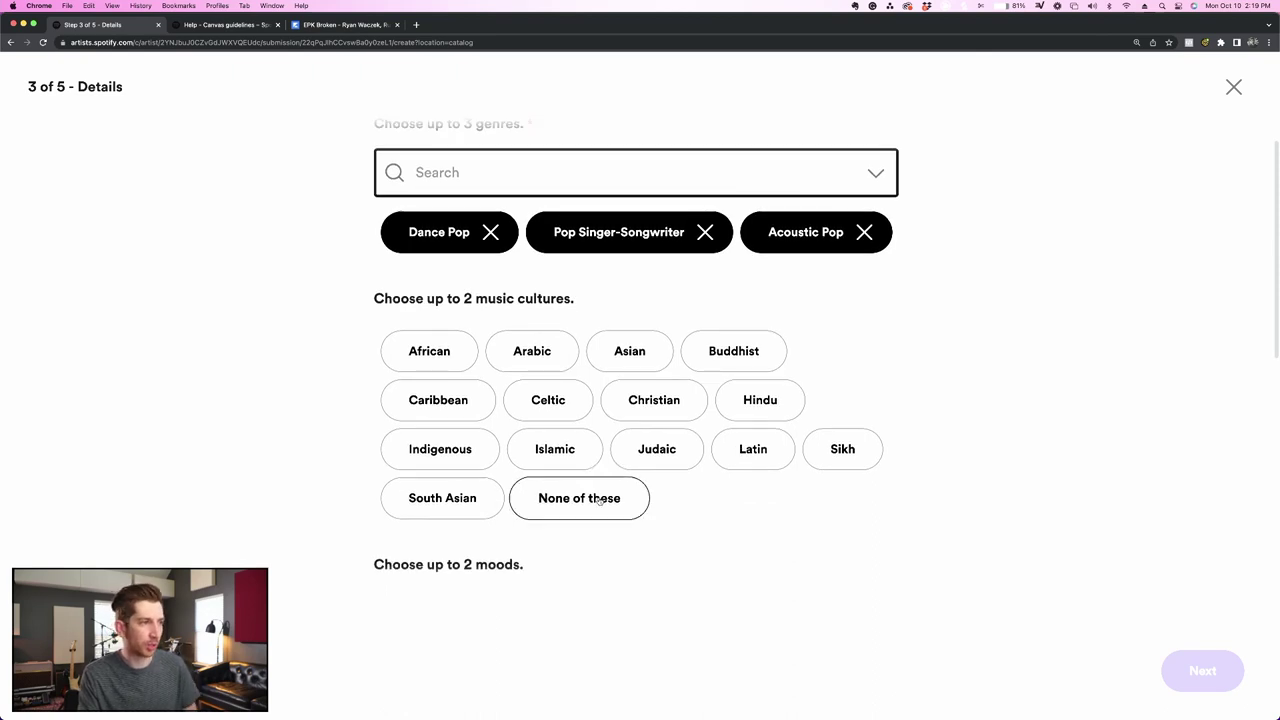
{"action": "scroll", "coordinate": [676, 519], "scroll_direction": "down", "scroll_amount": 1}
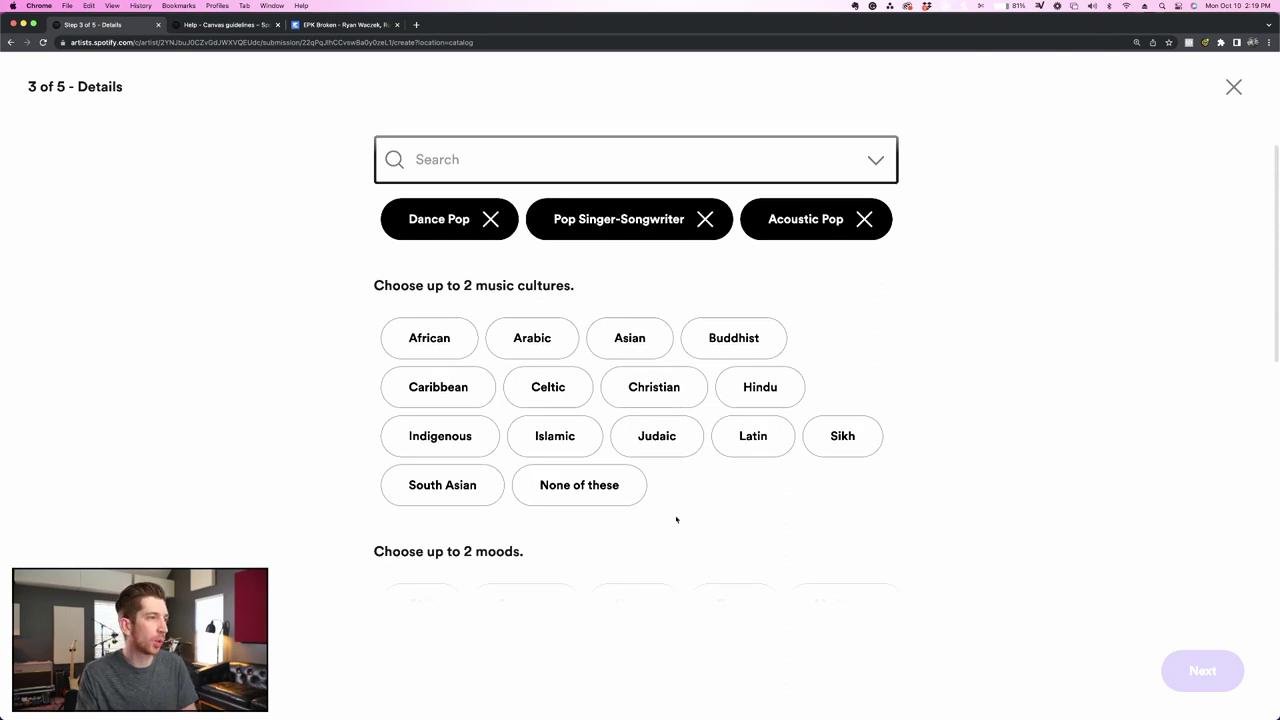
{"action": "left_click", "coordinate": [560, 488]}
{"action": "scroll", "coordinate": [561, 493], "scroll_direction": "down", "scroll_amount": 5}
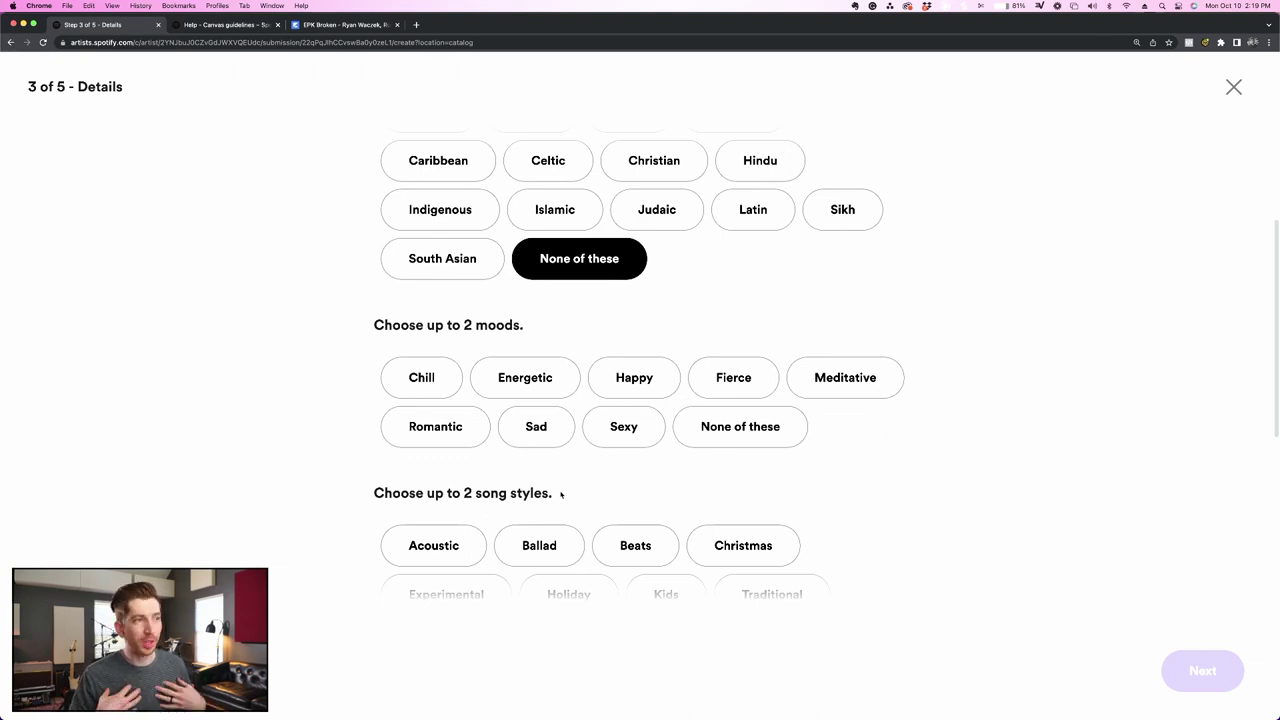
{"action": "left_click", "coordinate": [523, 390]}
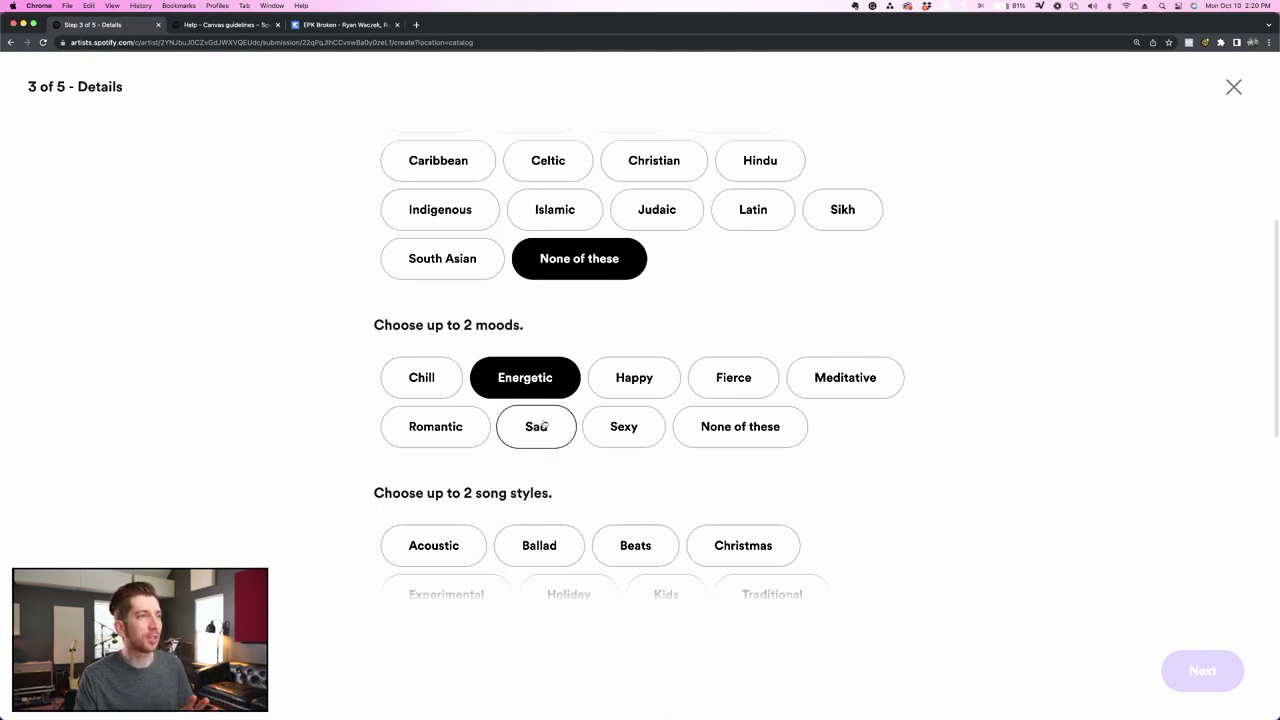
{"action": "left_click", "coordinate": [628, 381]}
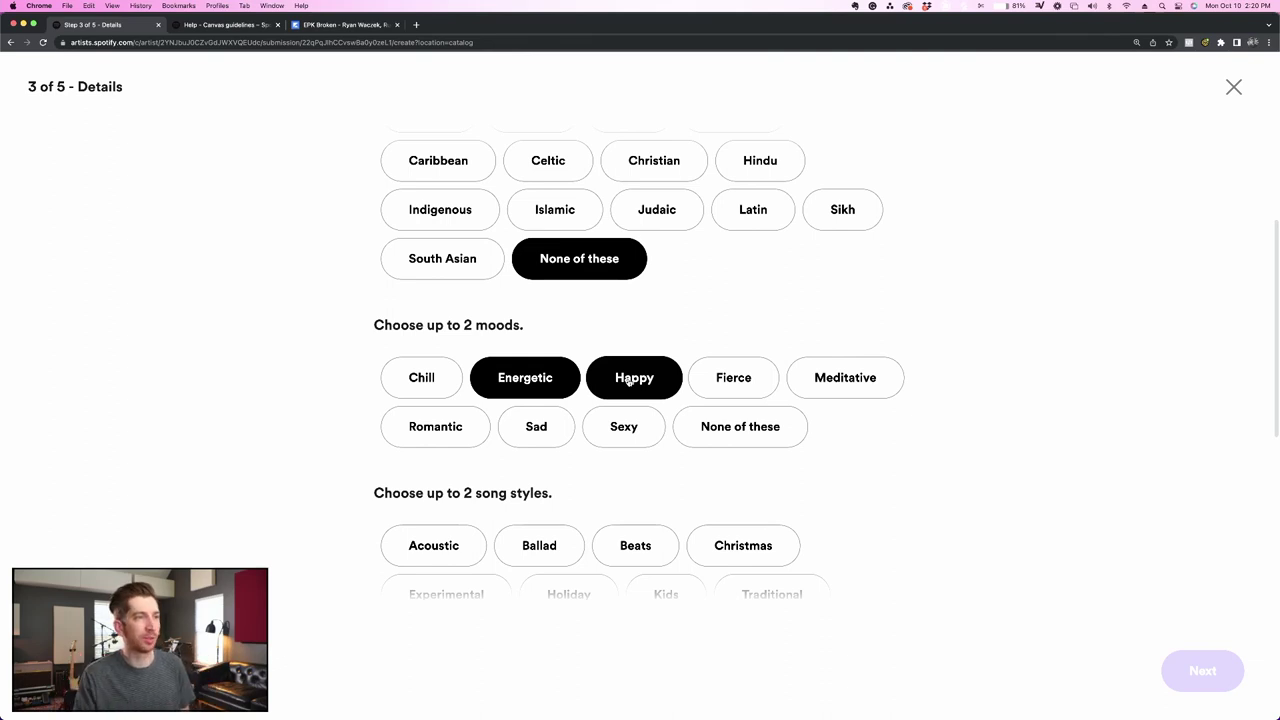
{"action": "scroll", "coordinate": [628, 381], "scroll_direction": "down", "scroll_amount": 2}
{"action": "scroll", "coordinate": [629, 382], "scroll_direction": "down", "scroll_amount": 3}
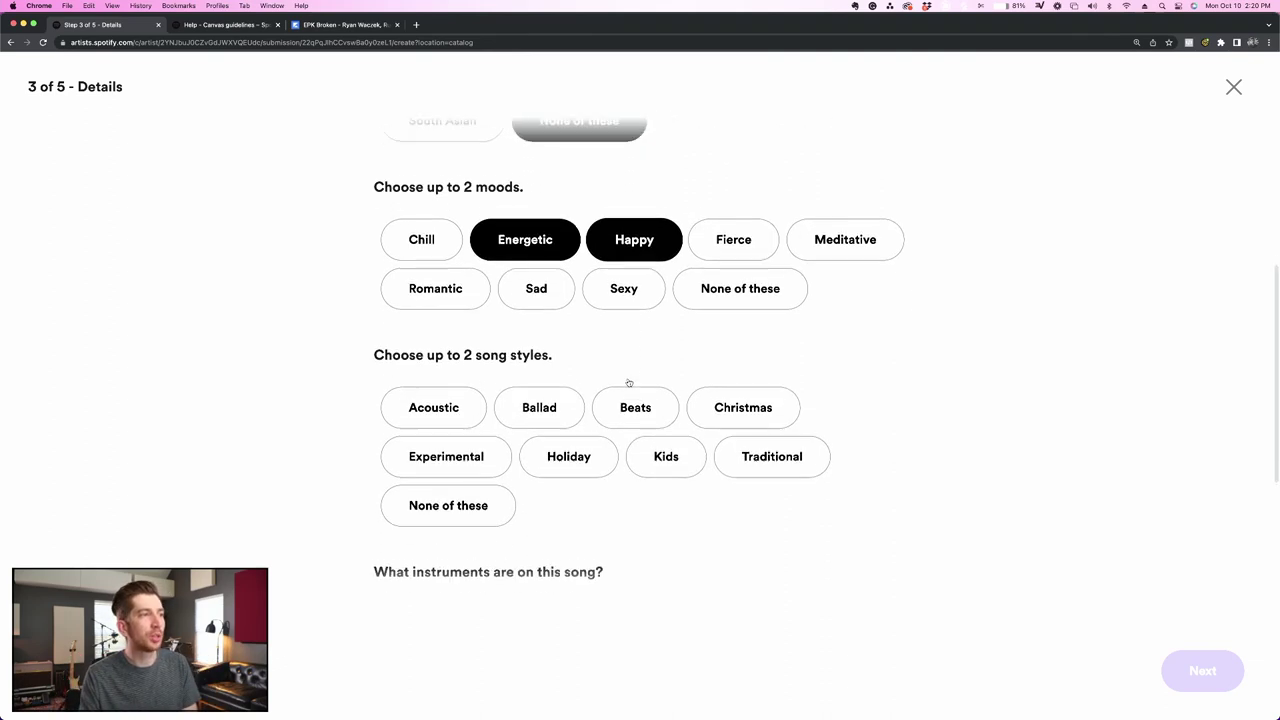
{"action": "scroll", "coordinate": [629, 382], "scroll_direction": "down", "scroll_amount": 1}
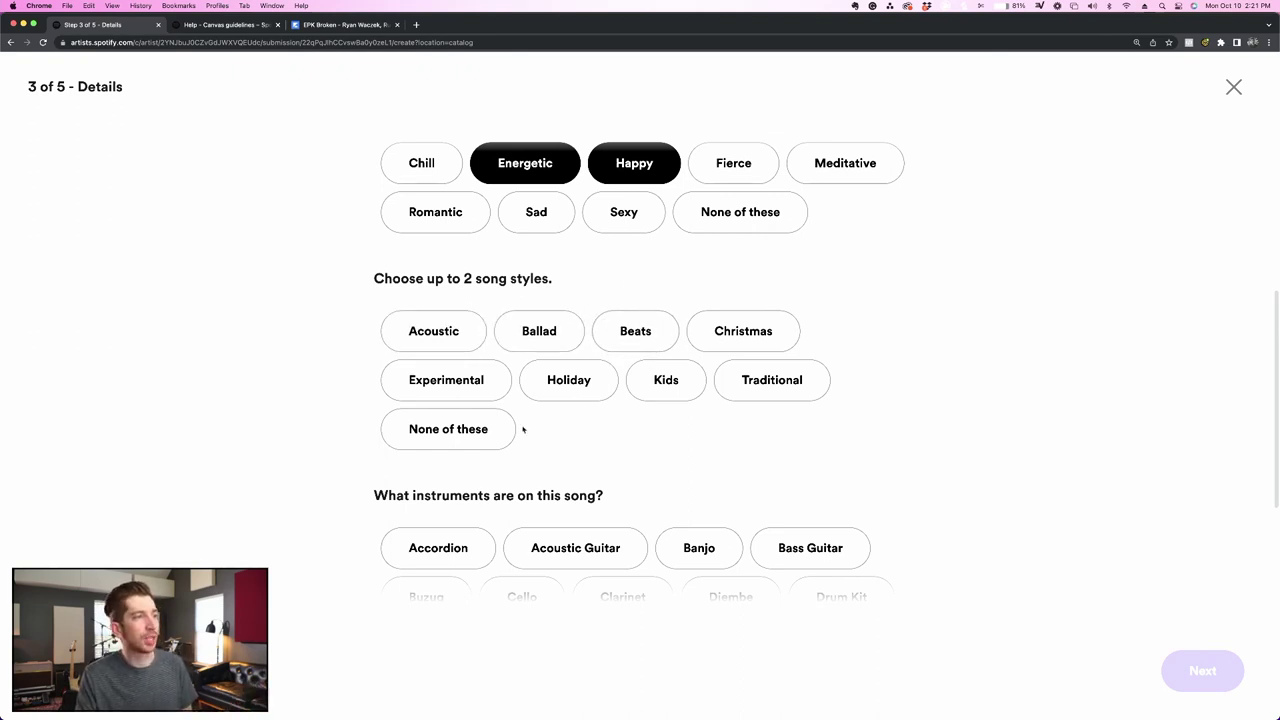
Mark no particular song style and add Acoustic, Bass and Electric Guitar as instruments
{"action": "left_click", "coordinate": [417, 440]}
{"action": "scroll", "coordinate": [417, 441], "scroll_direction": "down", "scroll_amount": 5}
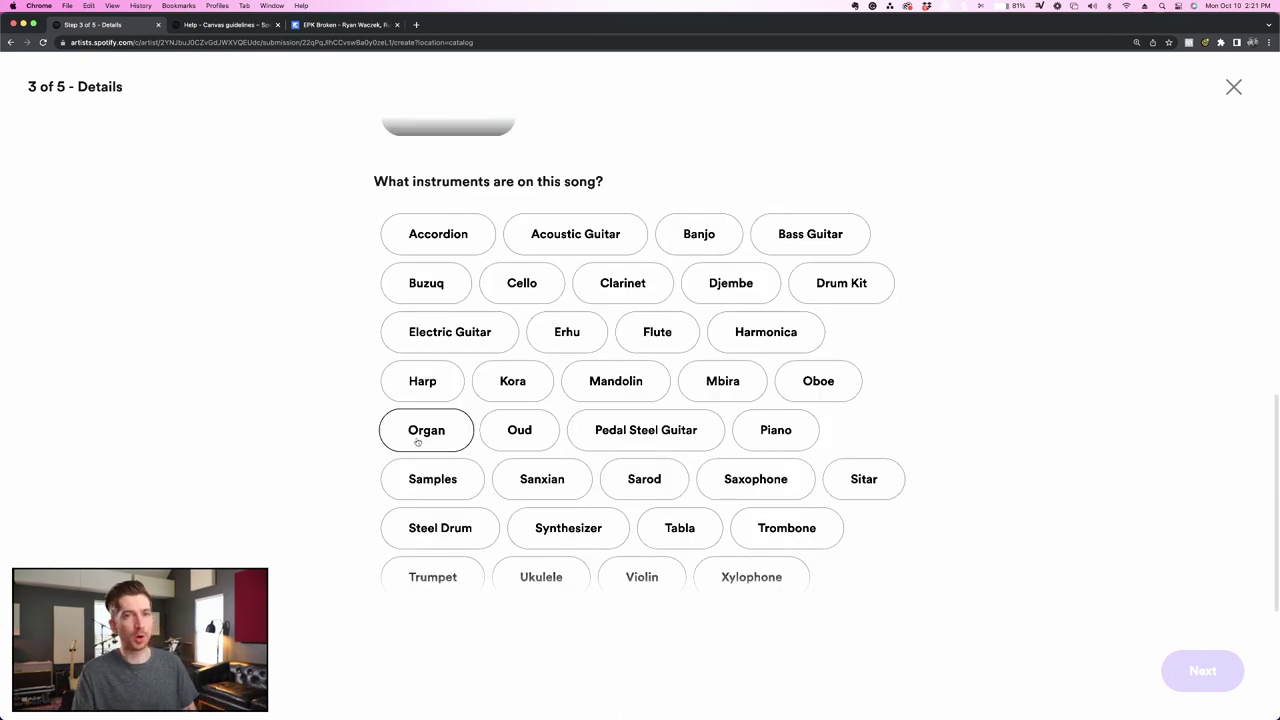
{"action": "left_click", "coordinate": [531, 250]}
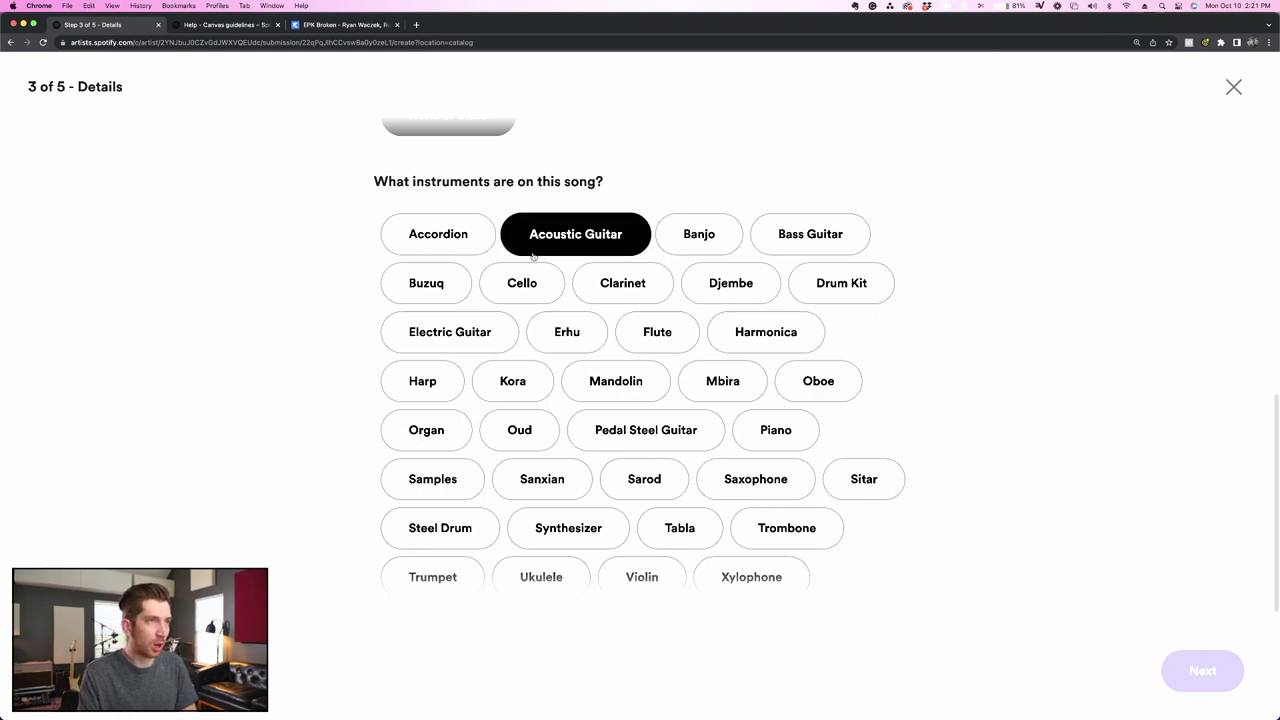
{"action": "left_click", "coordinate": [812, 233]}
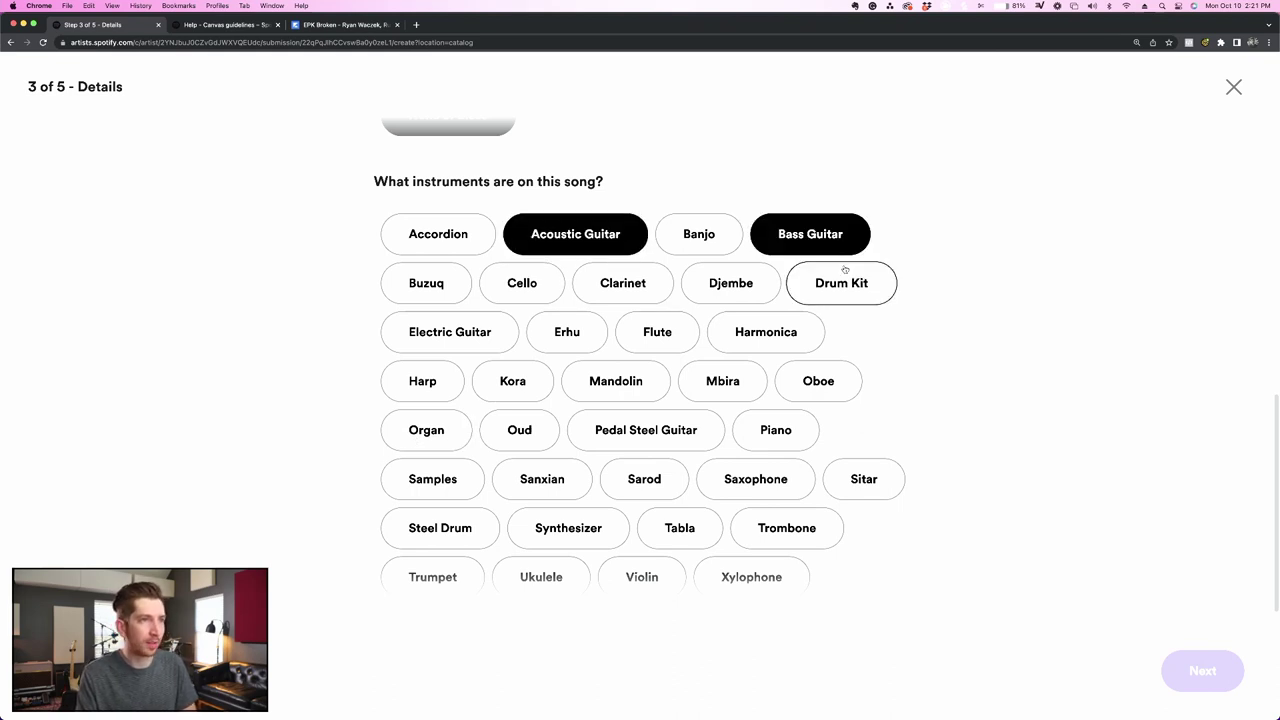
{"action": "left_click", "coordinate": [449, 337]}
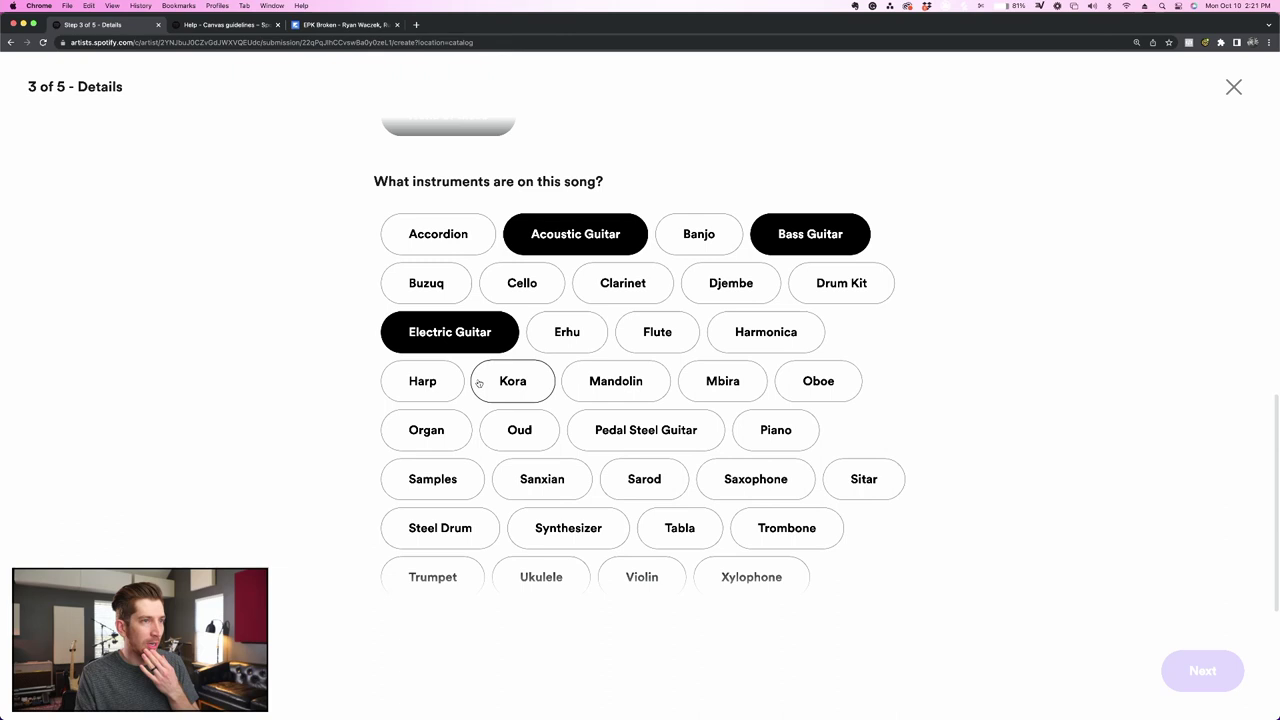
Add Samples, Synthesizer and Drum Kit to the song's instruments
{"action": "scroll", "coordinate": [477, 380], "scroll_direction": "down", "scroll_amount": 1}
{"action": "left_click", "coordinate": [429, 463]}
{"action": "scroll", "coordinate": [537, 418], "scroll_direction": "down", "scroll_amount": 1}
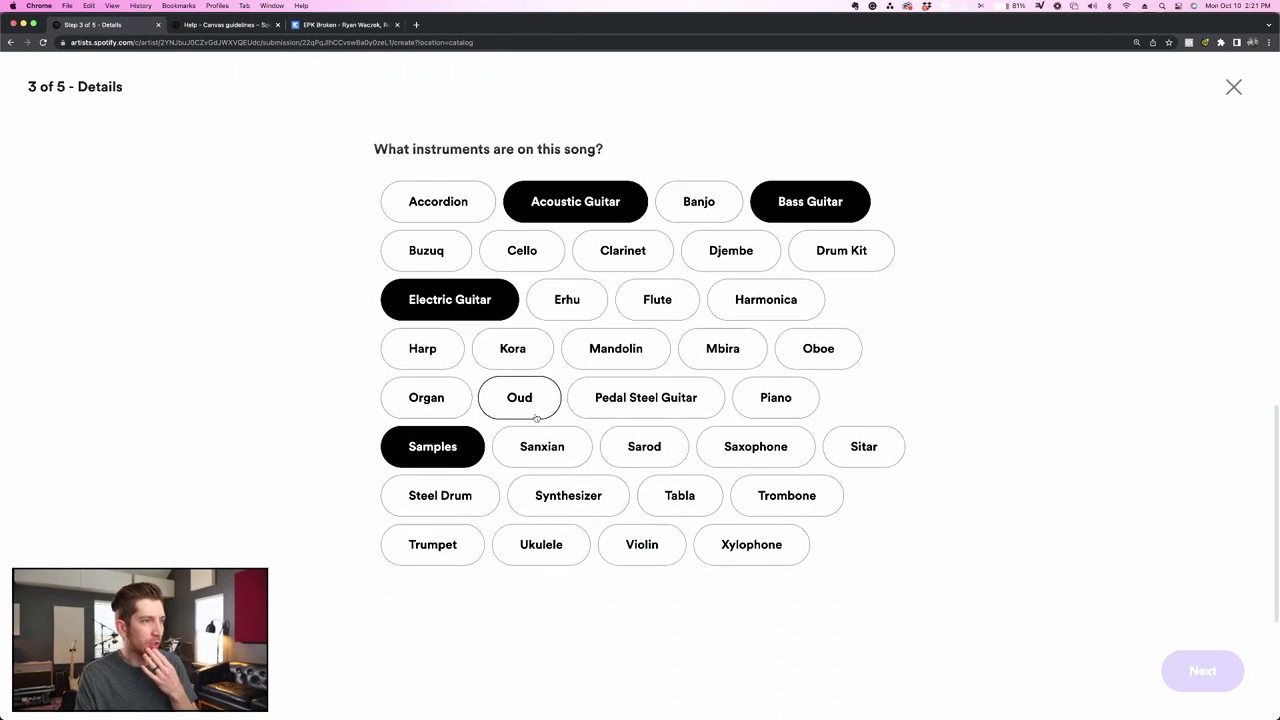
{"action": "left_click", "coordinate": [563, 490]}
{"action": "scroll", "coordinate": [563, 490], "scroll_direction": "down", "scroll_amount": 2}
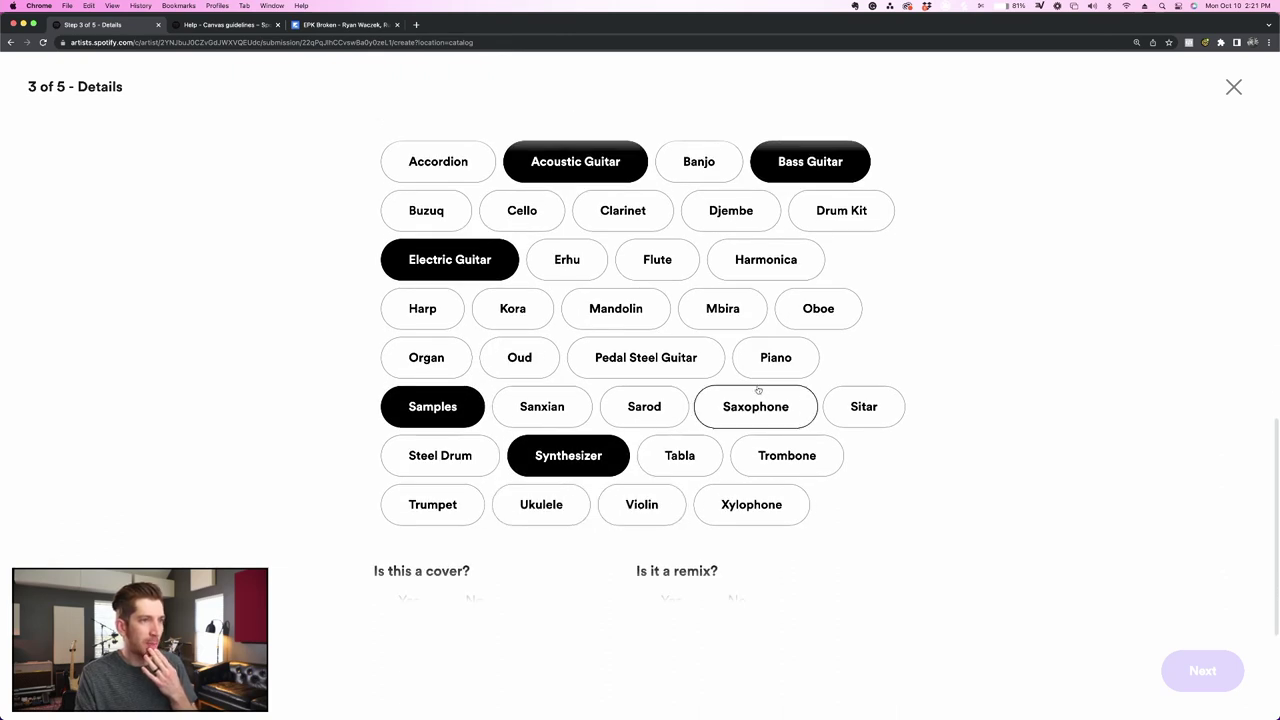
{"action": "scroll", "coordinate": [700, 230], "scroll_direction": "up", "scroll_amount": 1}
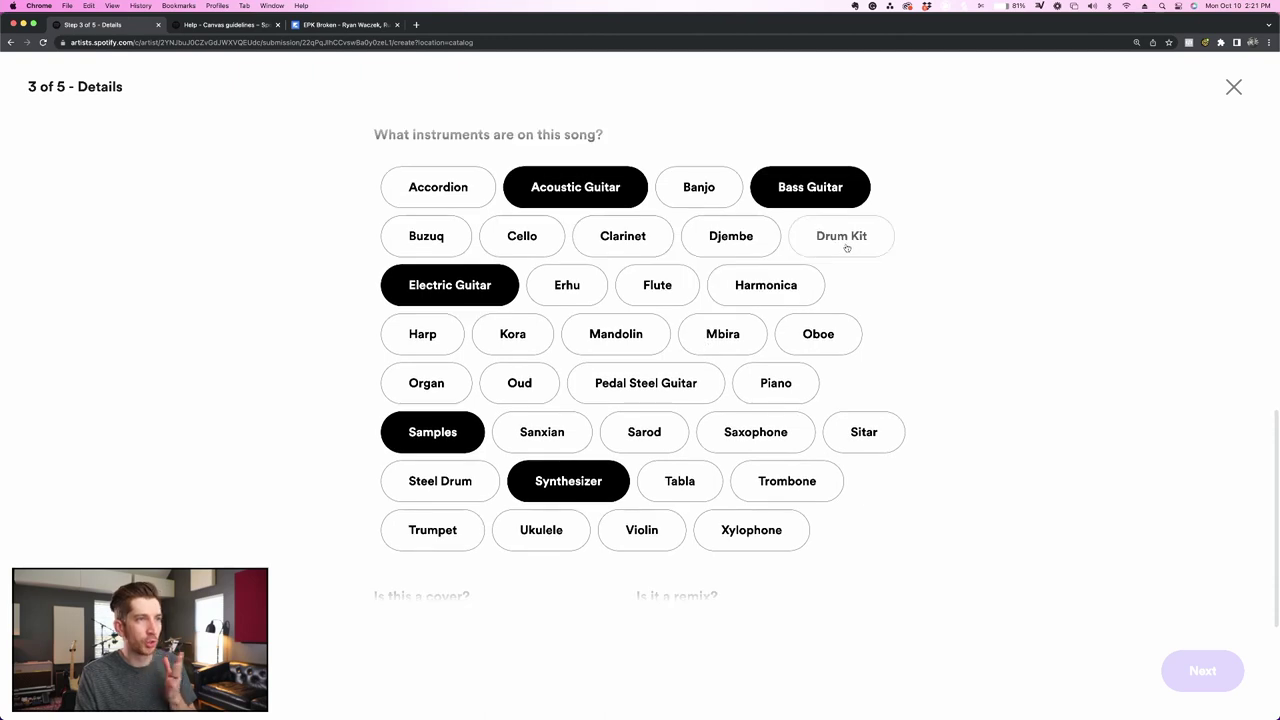
{"action": "left_click", "coordinate": [846, 243]}
{"action": "scroll", "coordinate": [759, 245], "scroll_direction": "down", "scroll_amount": 2}
{"action": "scroll", "coordinate": [759, 245], "scroll_direction": "down", "scroll_amount": 4}
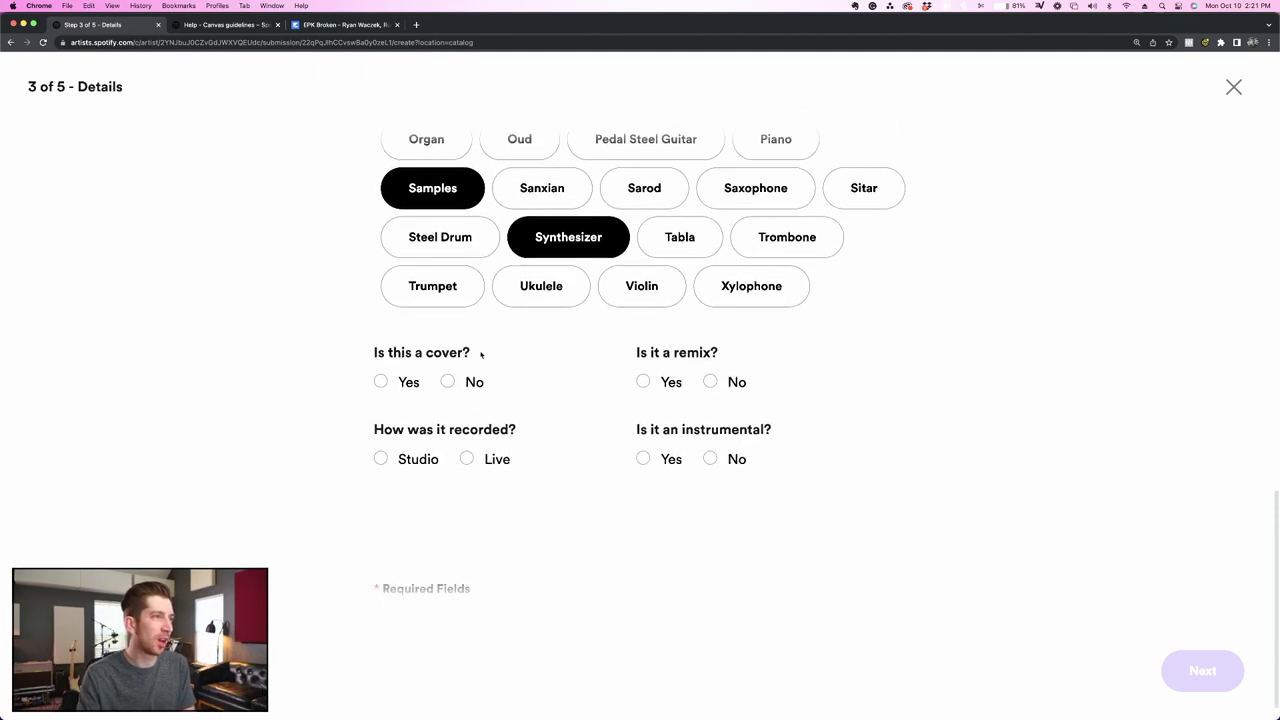
Answer No for cover and remix, Studio for recording, and No for instrumental
{"action": "left_click", "coordinate": [447, 381]}
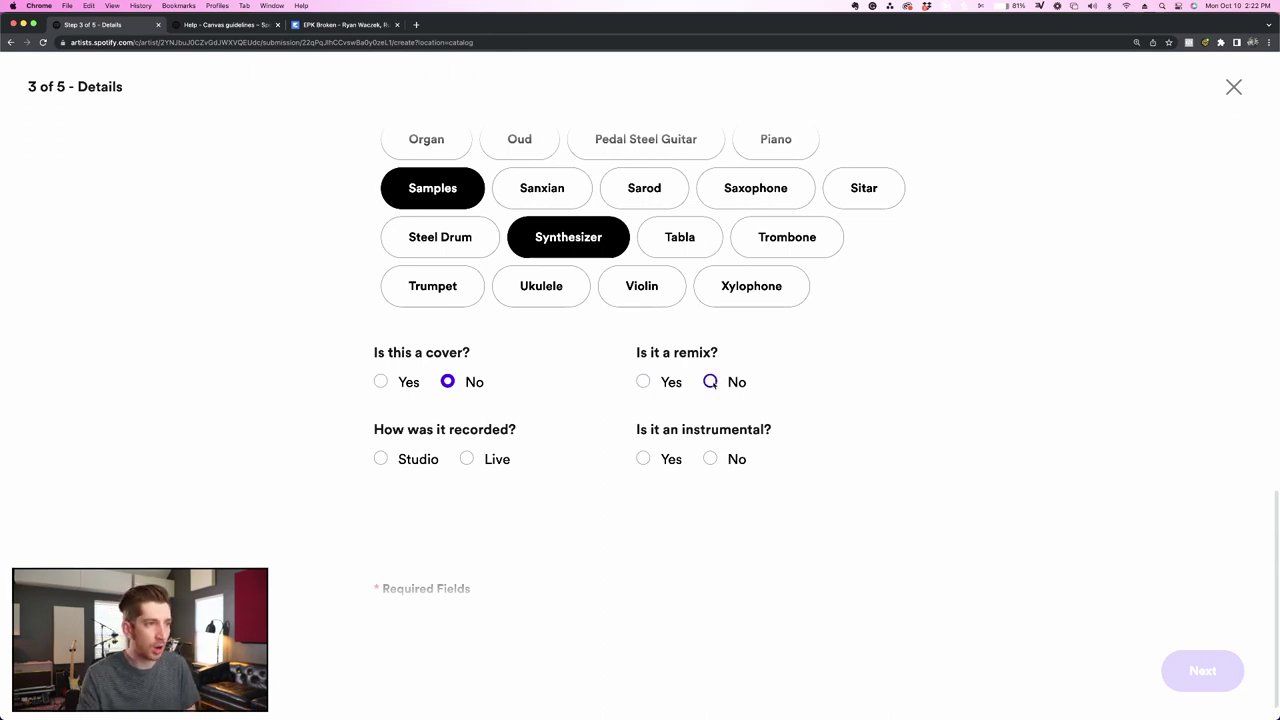
{"action": "left_click", "coordinate": [711, 383]}
{"action": "scroll", "coordinate": [725, 401], "scroll_direction": "down", "scroll_amount": 1}
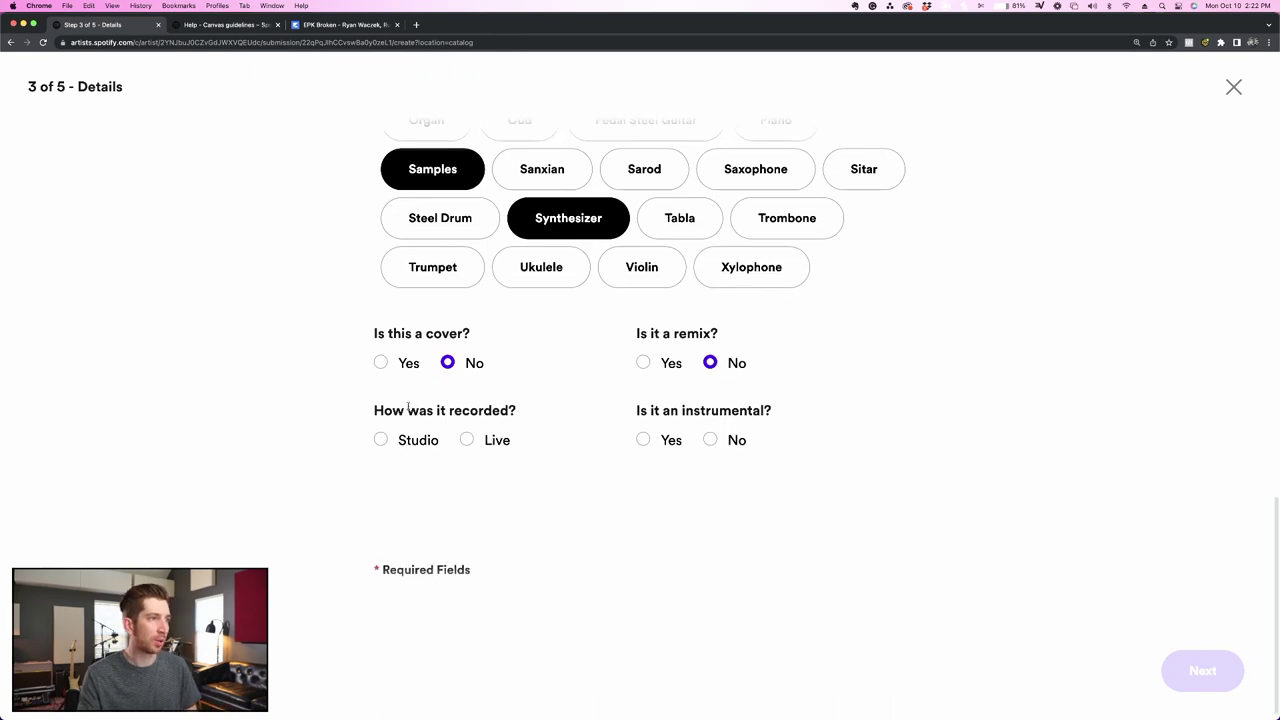
{"action": "left_click", "coordinate": [380, 440]}
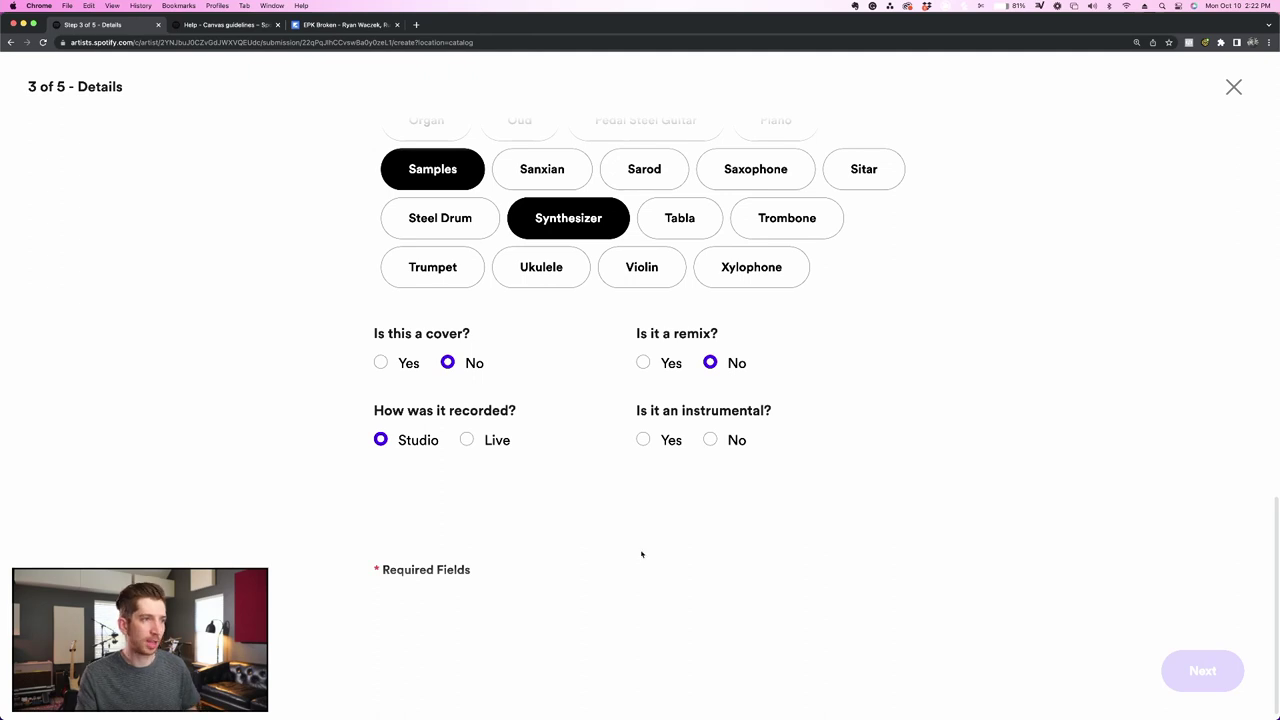
{"action": "left_click", "coordinate": [710, 440]}
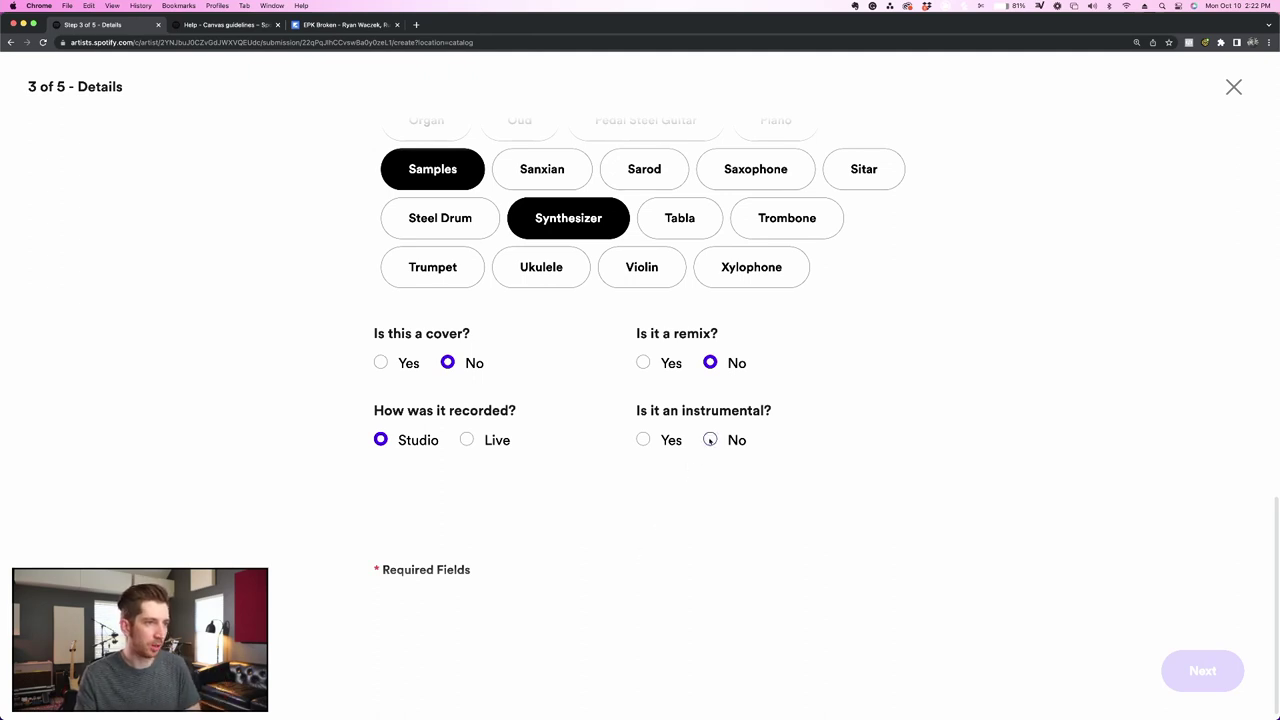
Search 'Engli' in the lyric languages and choose English
{"action": "scroll", "coordinate": [501, 338], "scroll_direction": "down", "scroll_amount": 3}
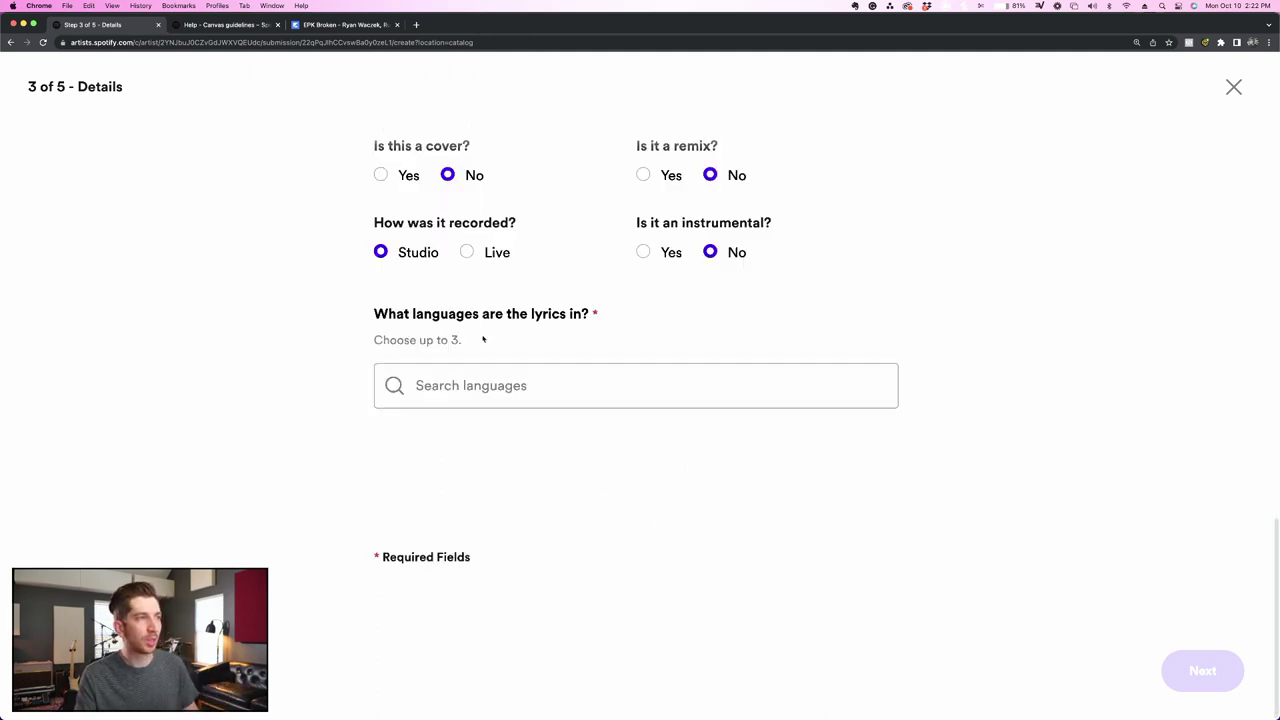
{"action": "left_click", "coordinate": [466, 385]}
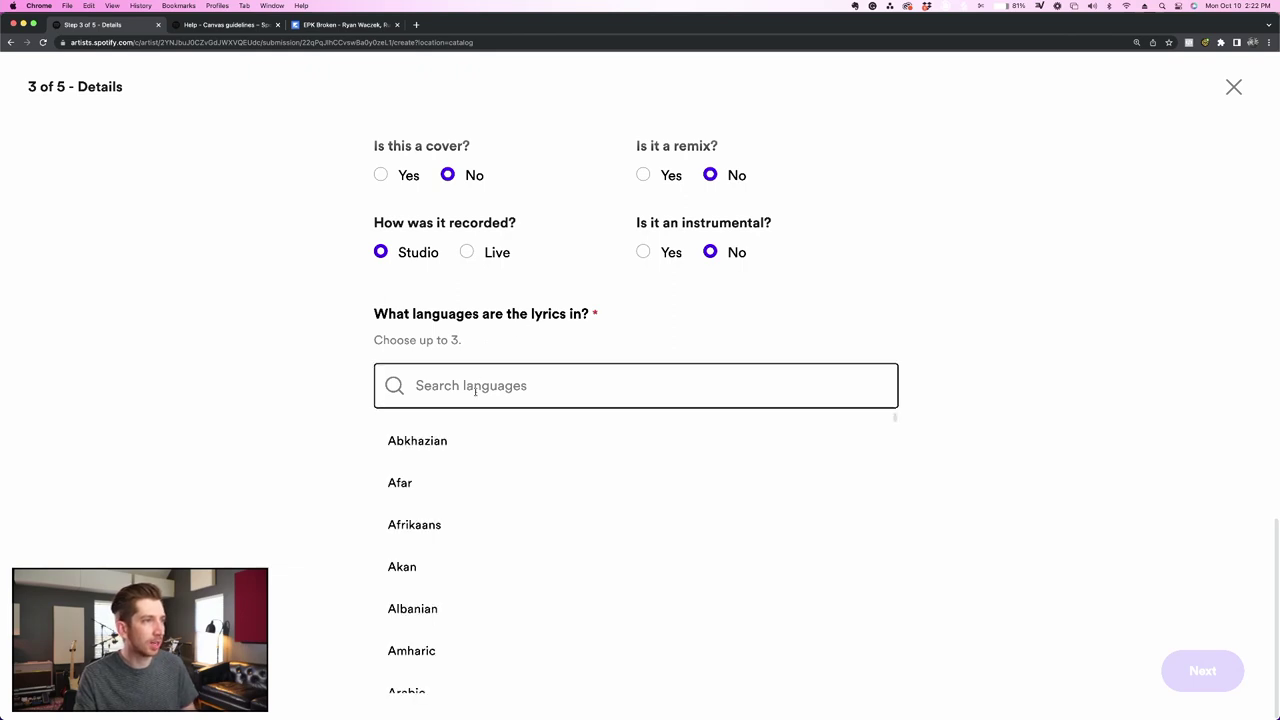
{"action": "type", "text": "Engli"}
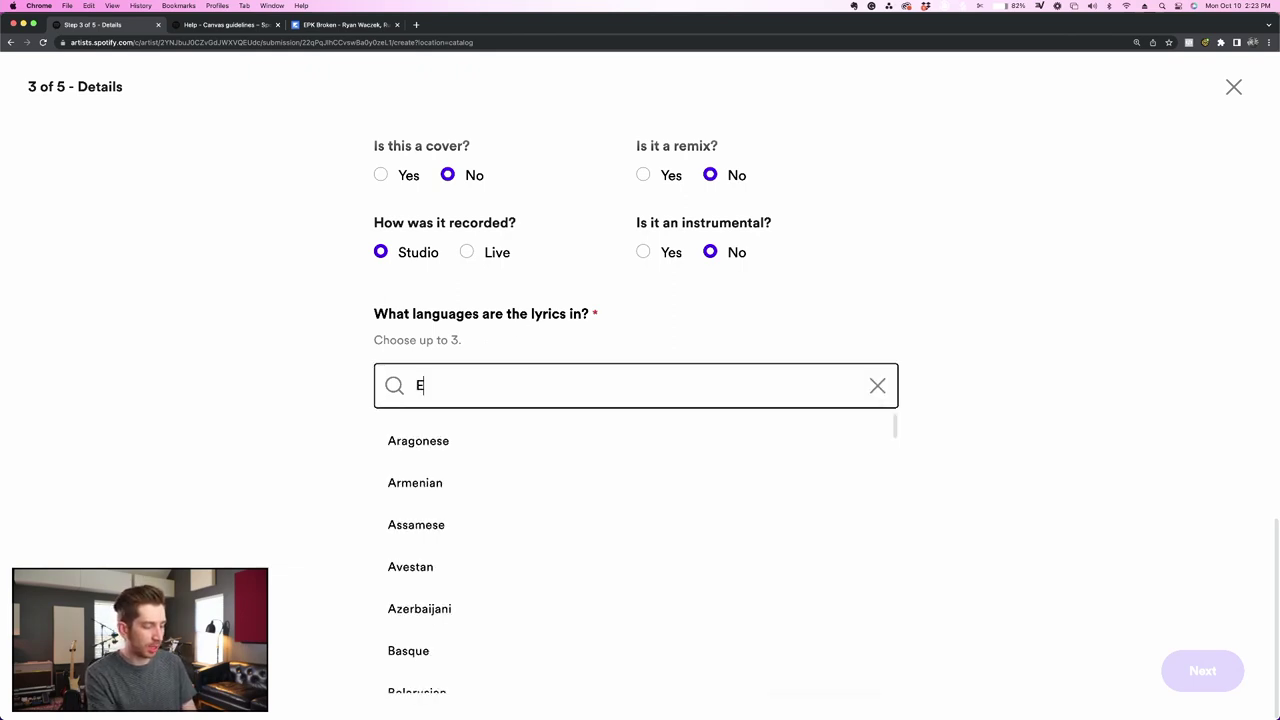
{"action": "left_click", "coordinate": [423, 446]}
{"action": "scroll", "coordinate": [357, 542], "scroll_direction": "down", "scroll_amount": 1}
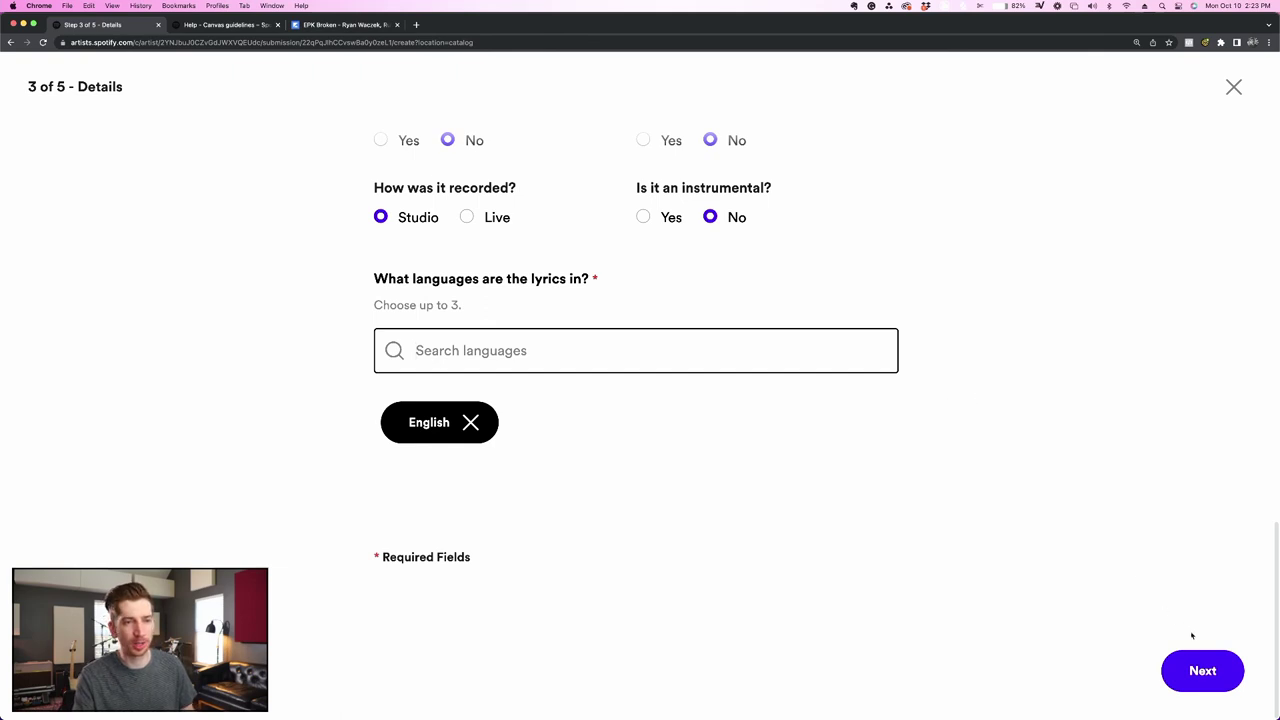
On the description step, end the remix-credits question with a question mark
{"action": "left_click", "coordinate": [1203, 670]}
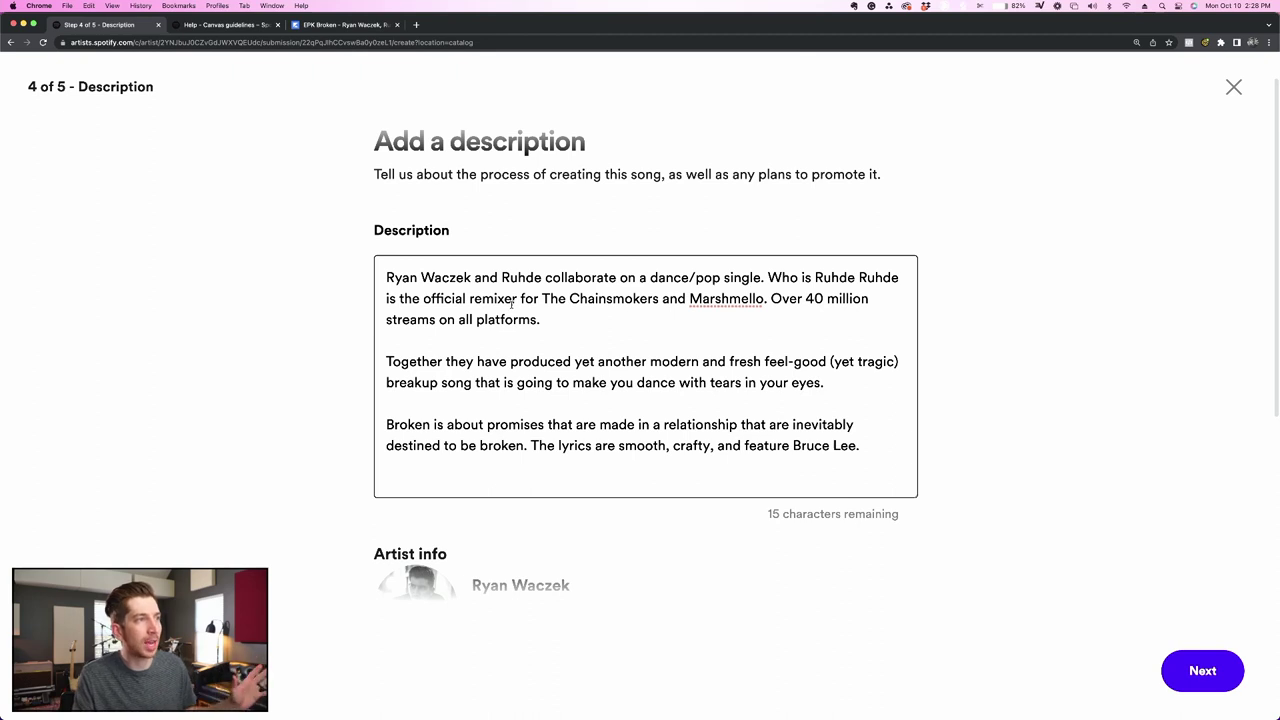
{"action": "left_click_drag", "start_coordinate": [541, 298], "coordinate": [763, 296]}
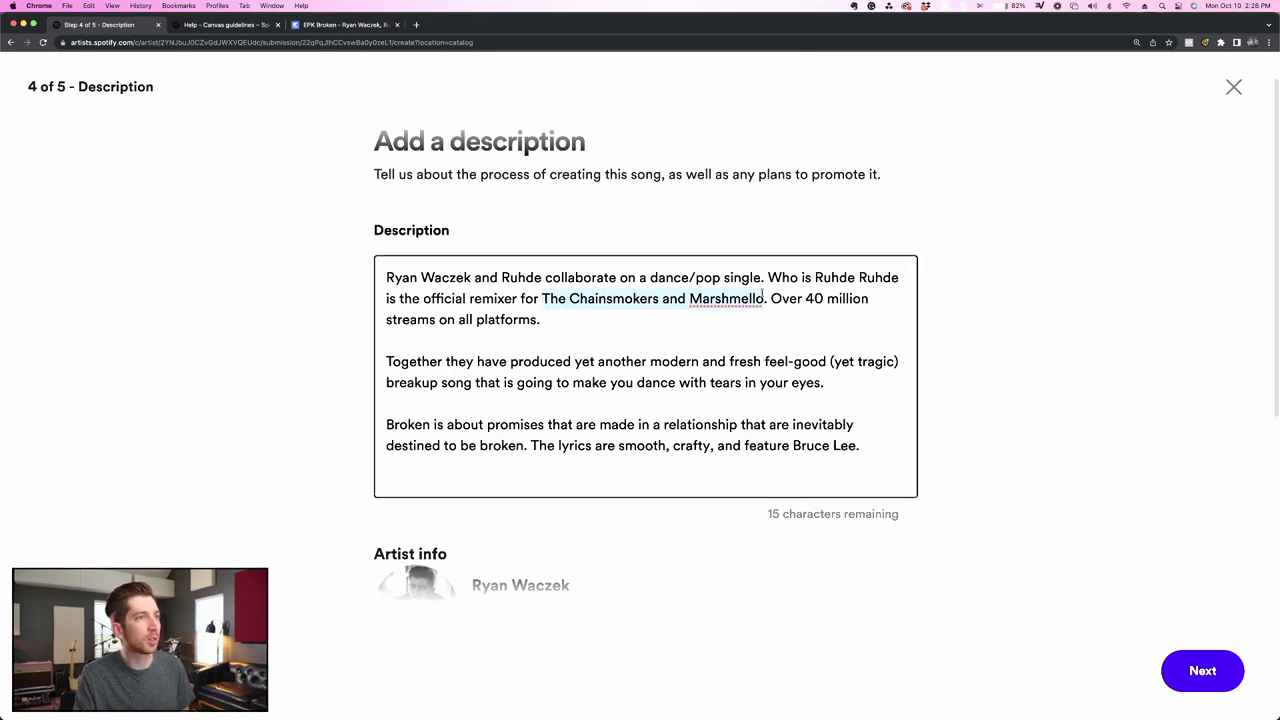
{"action": "left_click", "coordinate": [856, 277]}
{"action": "type", "text": "?"}
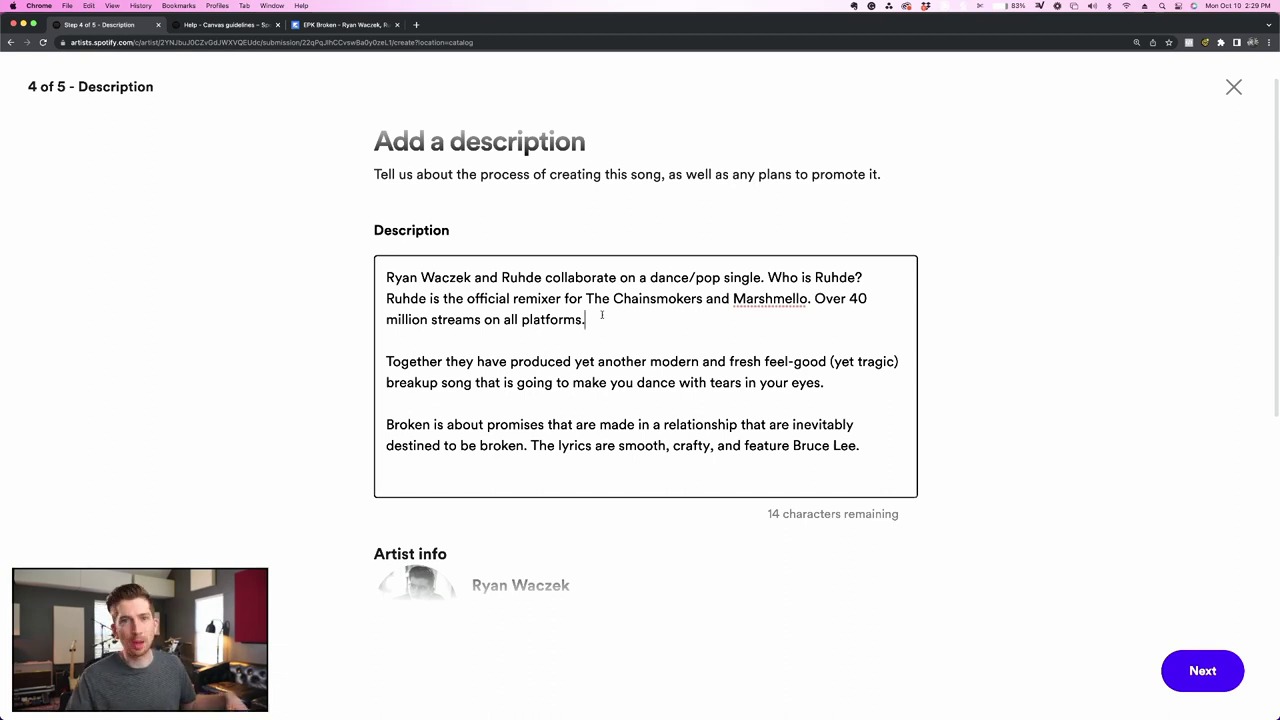
Reread the second paragraph's phrases: modern, fresh, feel-good, breakup song, dancing with tears
{"action": "left_click", "coordinate": [384, 361]}
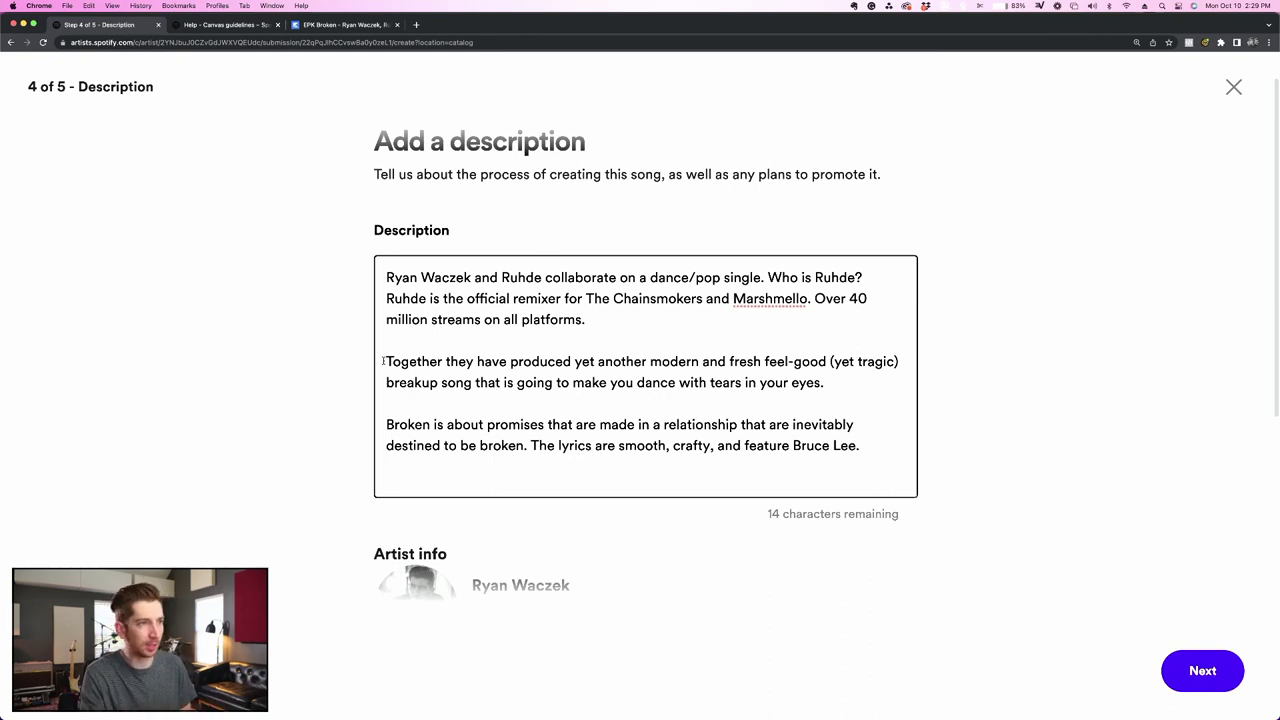
{"action": "double_click", "coordinate": [674, 362]}
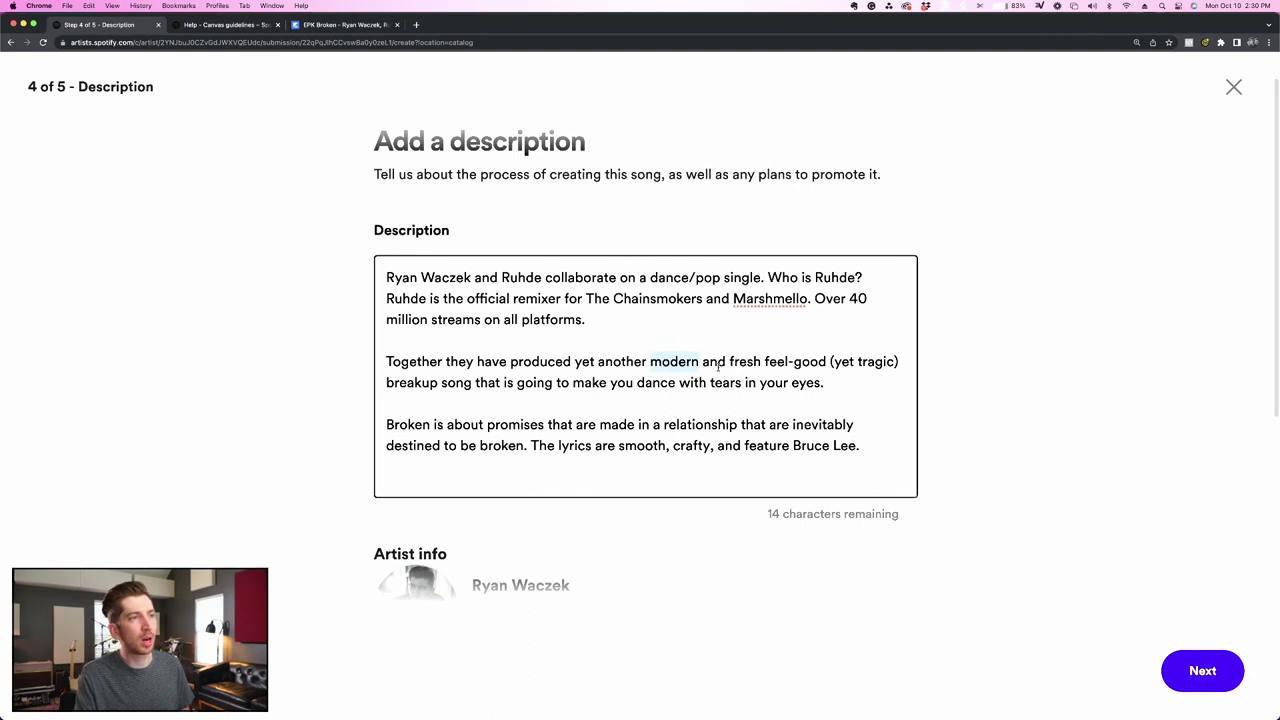
{"action": "double_click", "coordinate": [745, 362]}
{"action": "left_click_drag", "start_coordinate": [764, 362], "coordinate": [894, 362]}
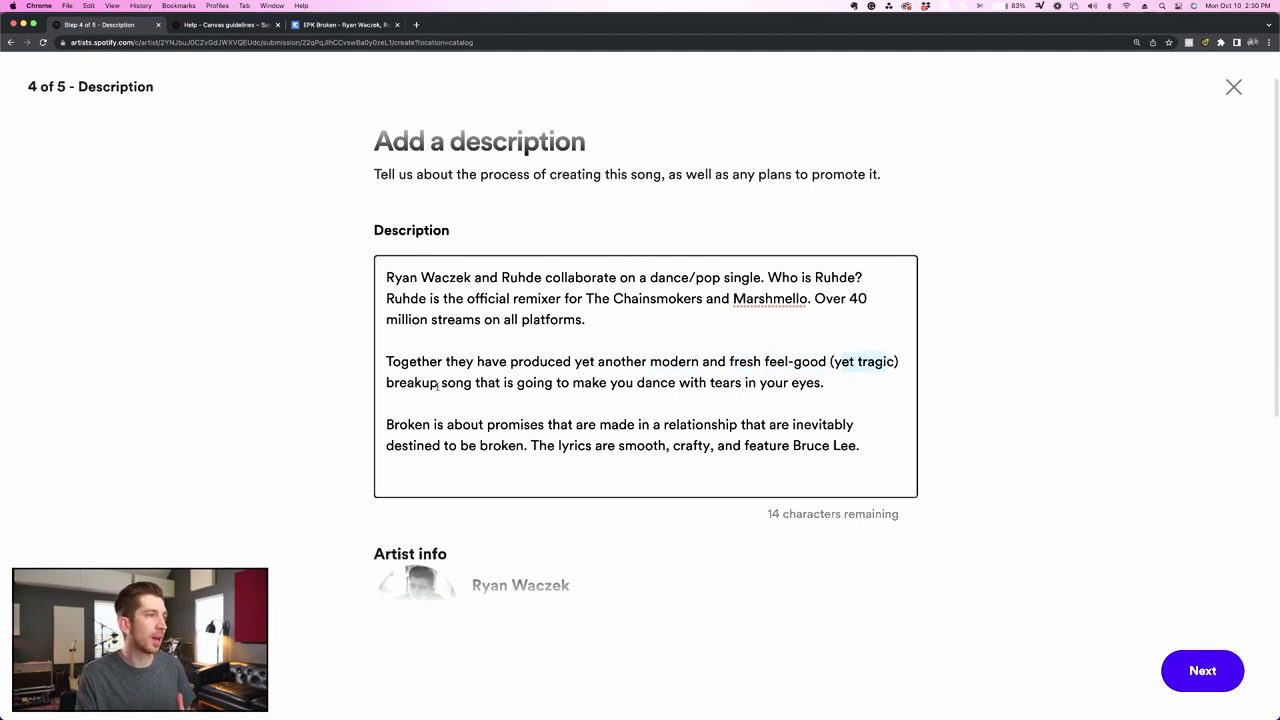
{"action": "left_click_drag", "start_coordinate": [437, 385], "coordinate": [470, 385]}
{"action": "left_click", "coordinate": [516, 383]}
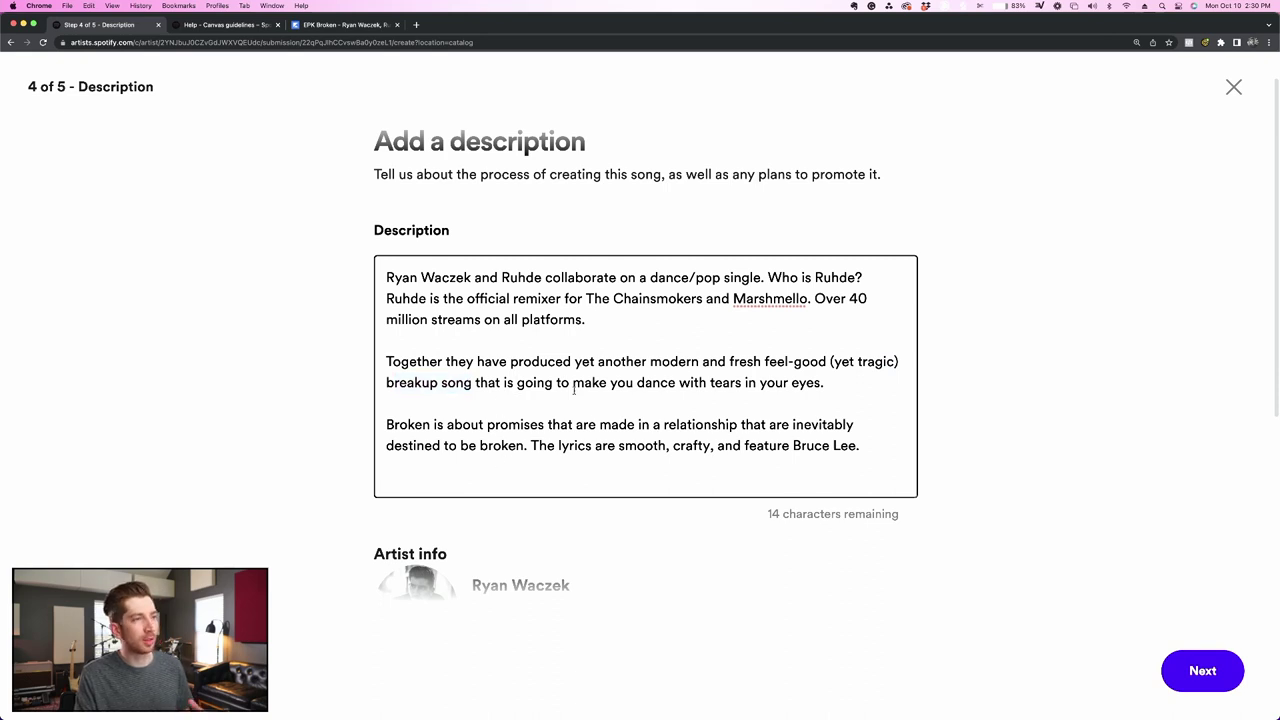
{"action": "left_click_drag", "start_coordinate": [573, 386], "coordinate": [825, 381]}
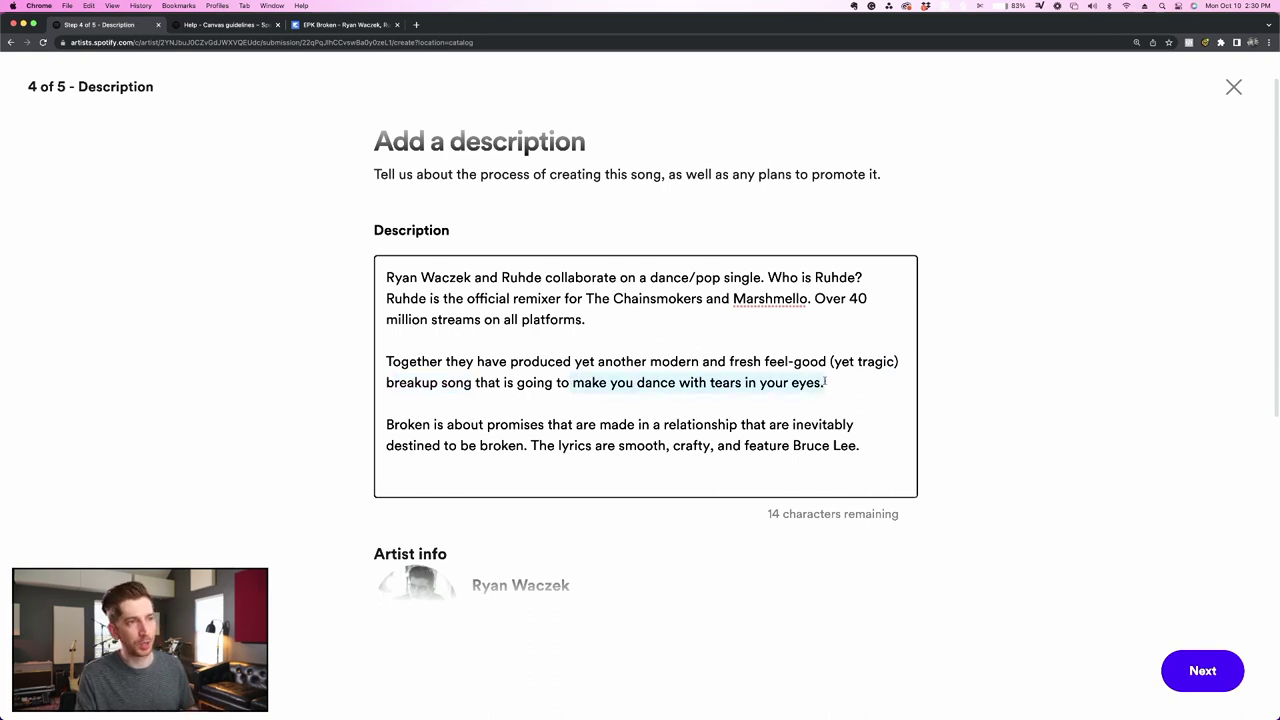
{"action": "left_click", "coordinate": [825, 381]}
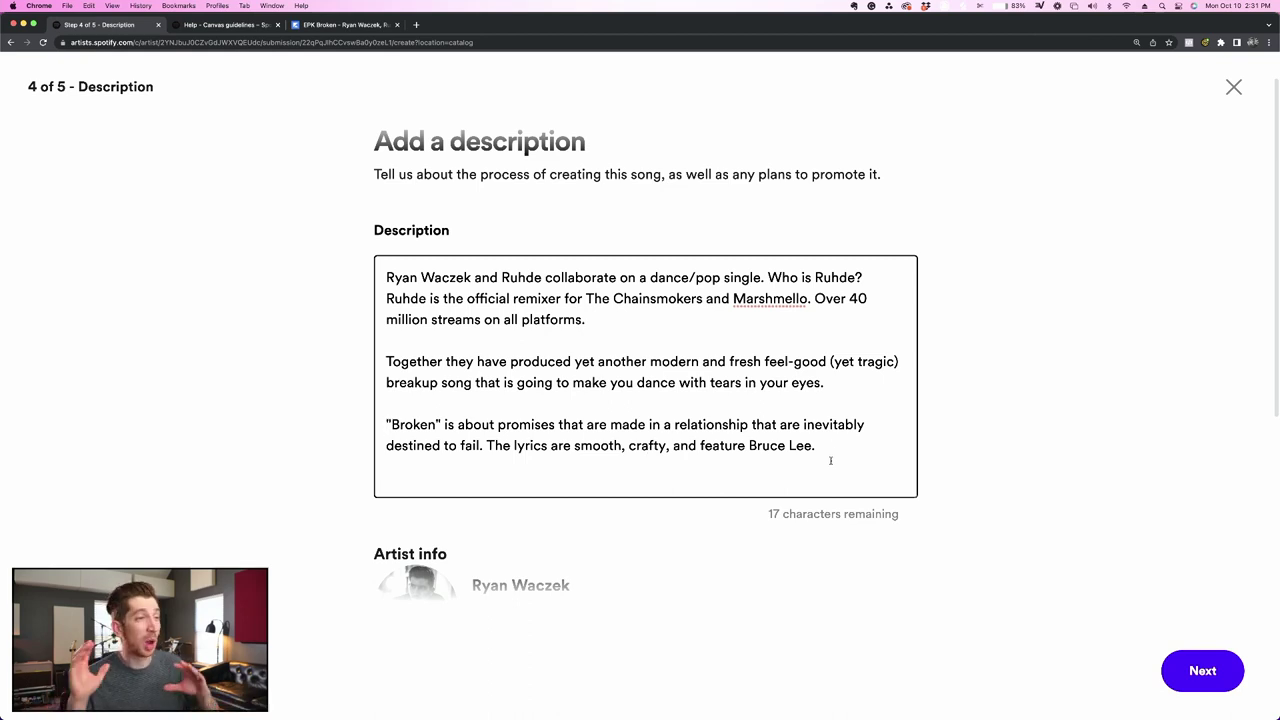
Revise the description's closing sentence ending 'feature Bruce Lee' and finish editing
{"action": "left_click_drag", "start_coordinate": [815, 446], "coordinate": [745, 448]}
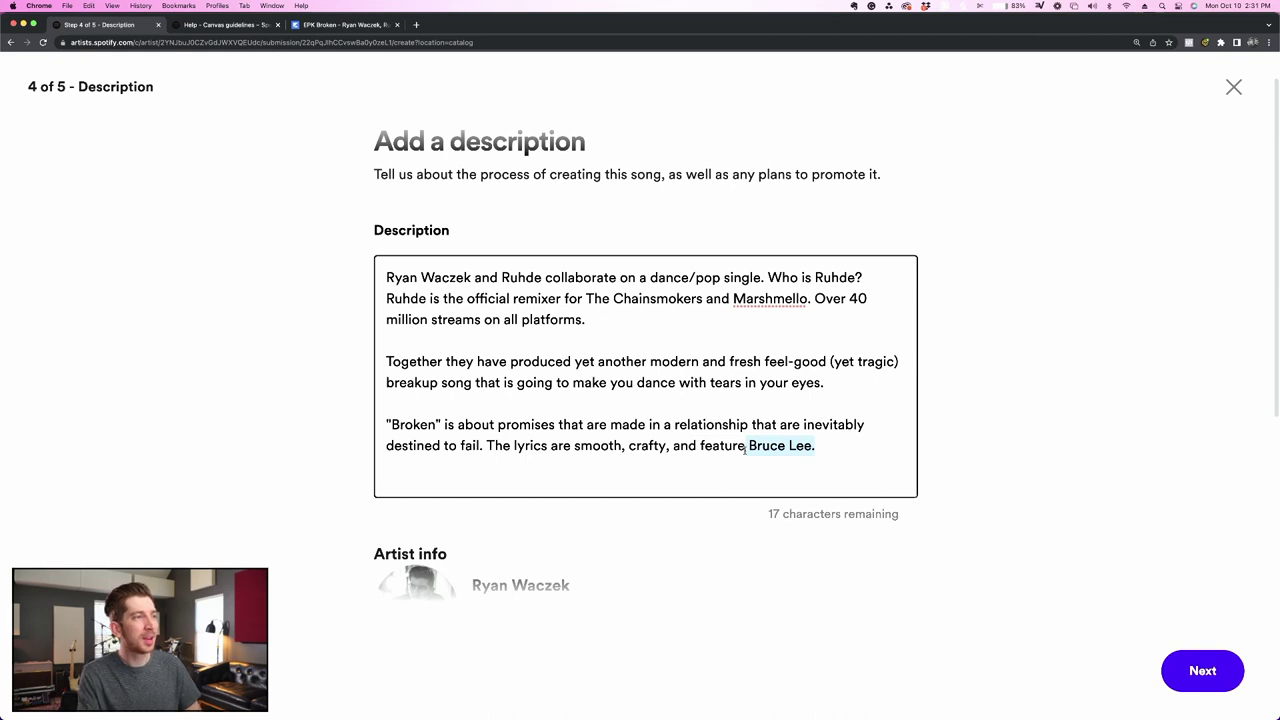
{"action": "left_click", "coordinate": [746, 447]}
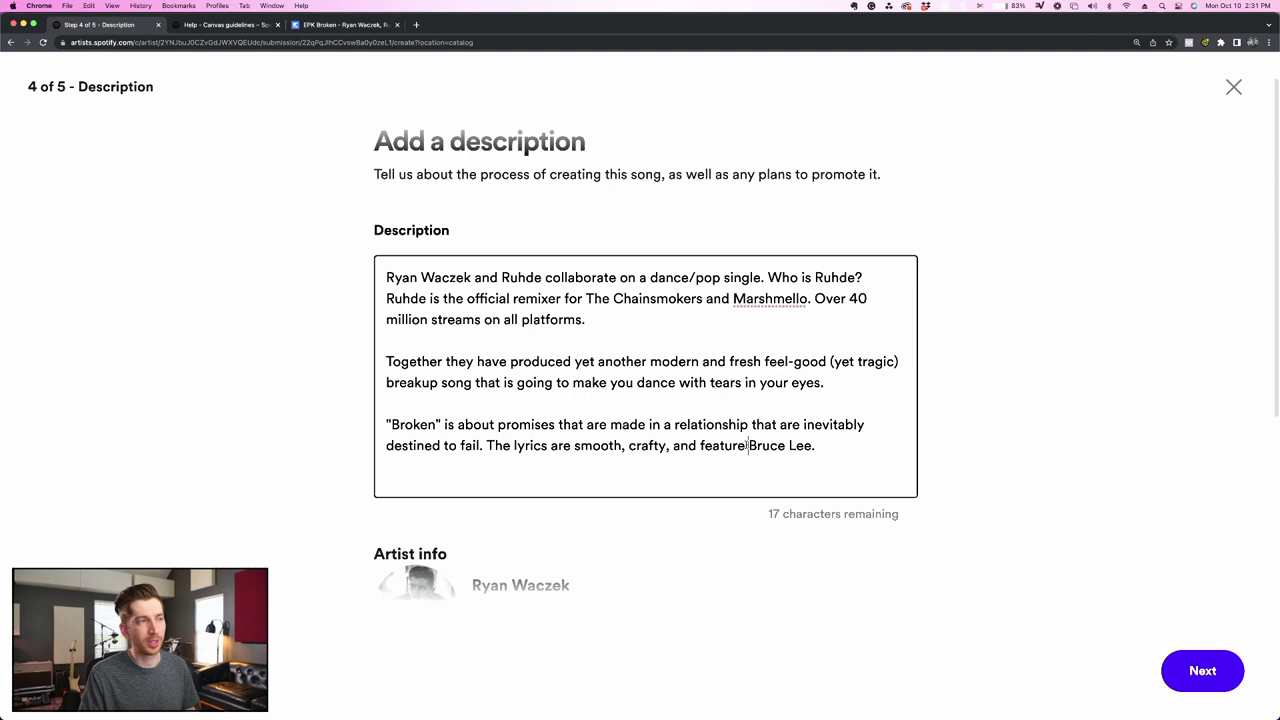
{"action": "left_click", "coordinate": [276, 432]}
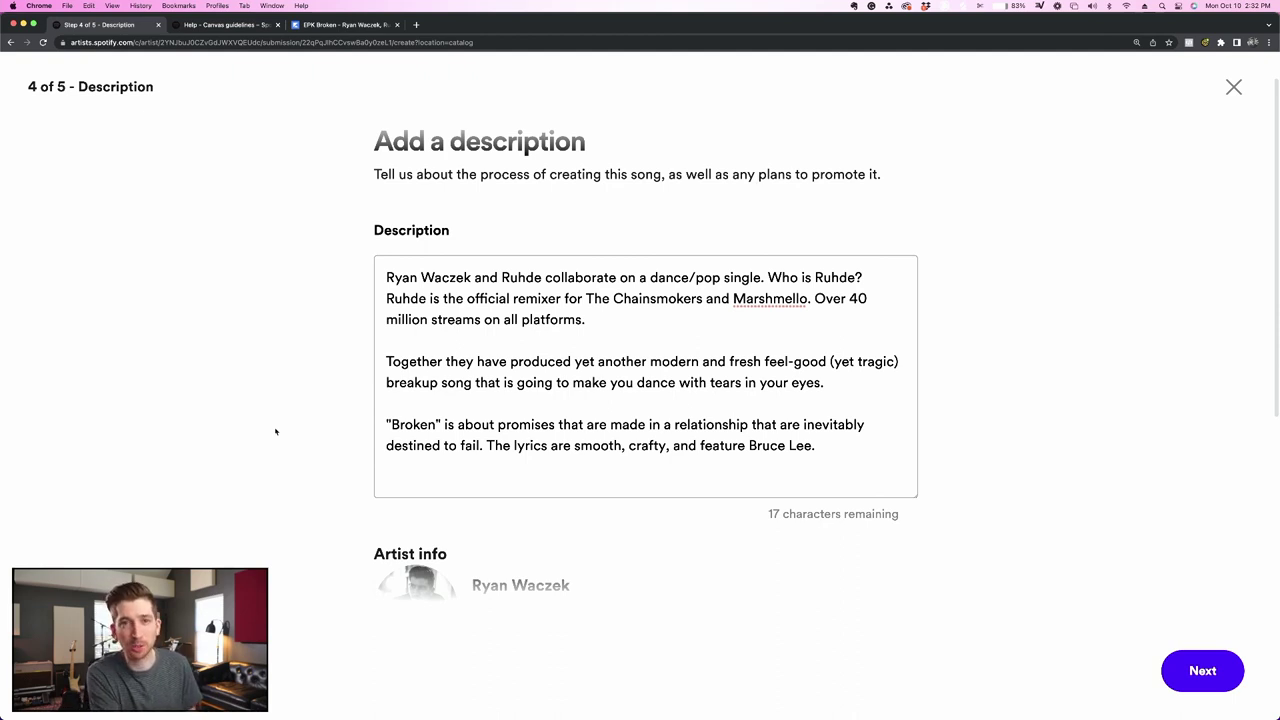
{"action": "left_click", "coordinate": [1203, 668]}
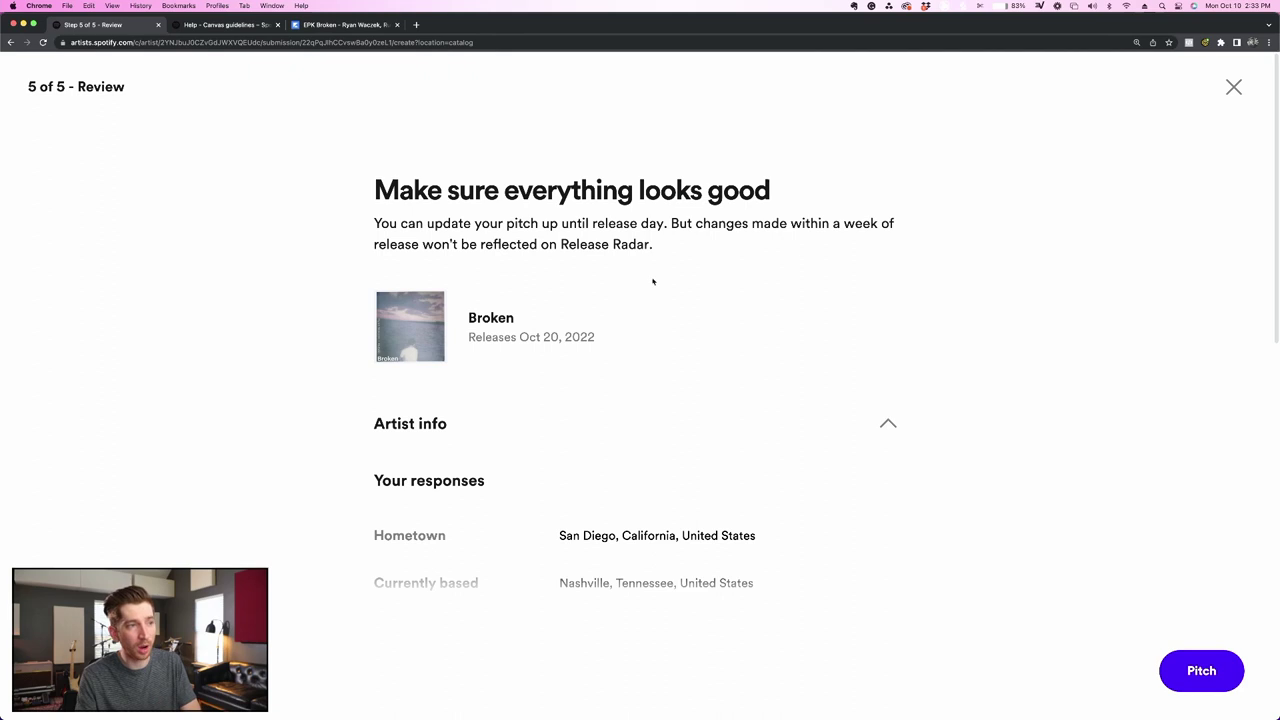
In Notion, highlight the 'Submit to the curators 7 days before release date' note
{"action": "key", "text": "super+Tab"}
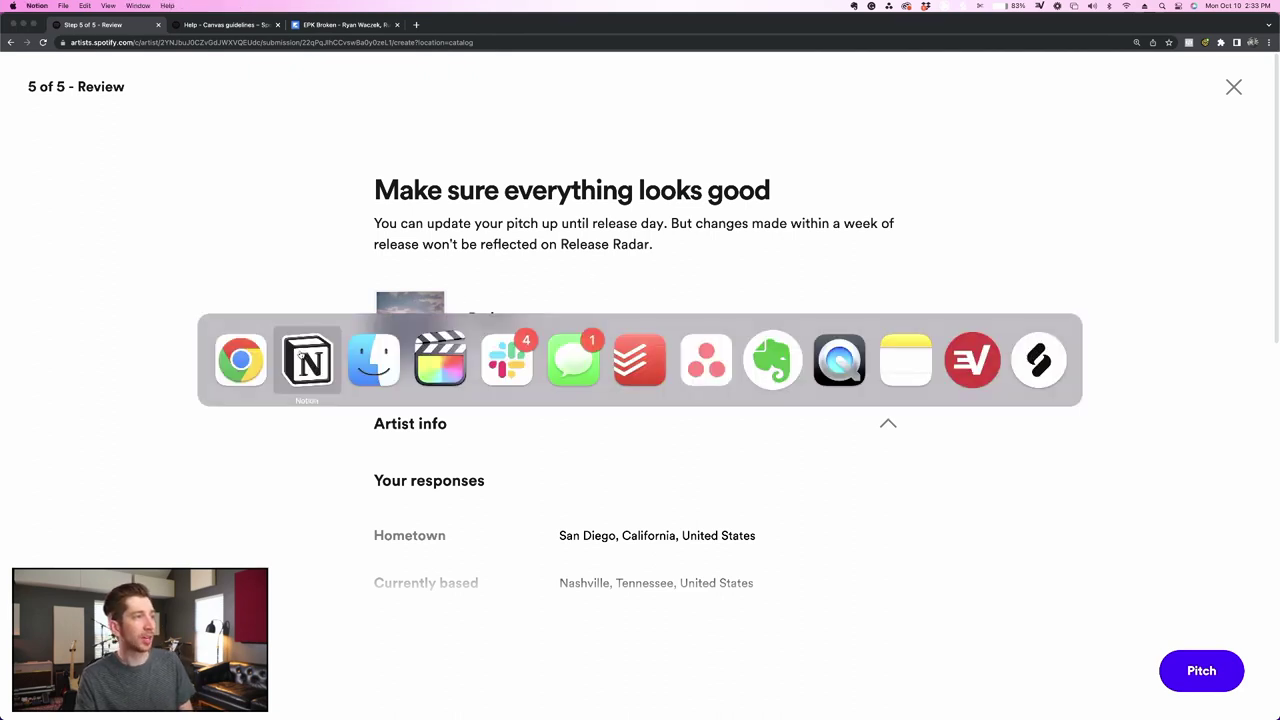
{"action": "left_click_drag", "start_coordinate": [674, 381], "coordinate": [920, 380]}
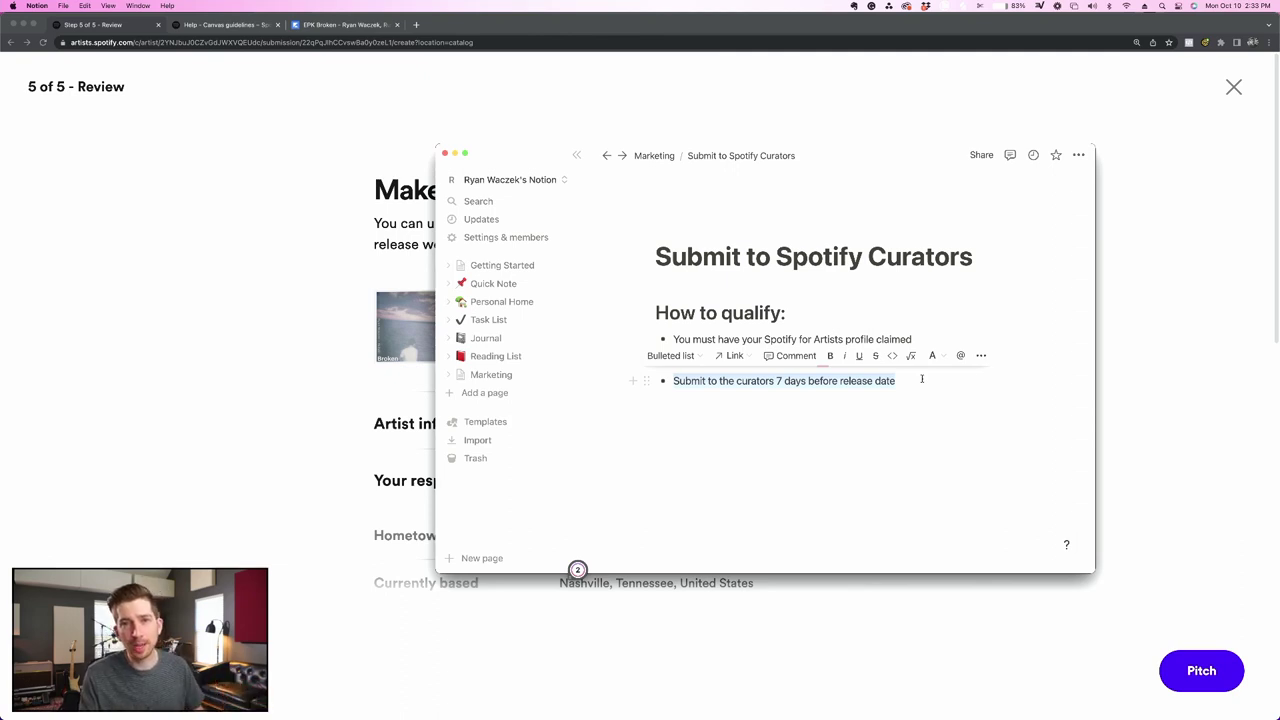
Back in Chrome, scroll the step 5 review through the description to the Release Radar reminder
{"action": "left_click", "coordinate": [1179, 346]}
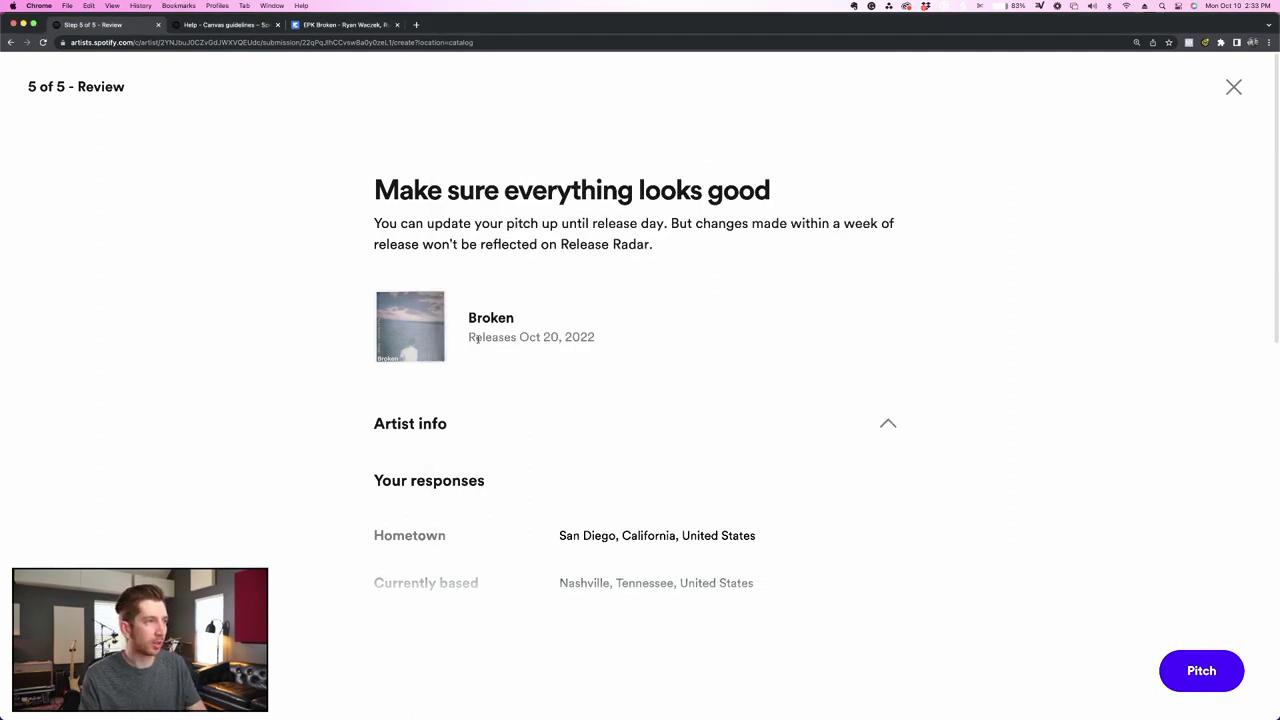
{"action": "scroll", "coordinate": [478, 340], "scroll_direction": "down", "scroll_amount": 3}
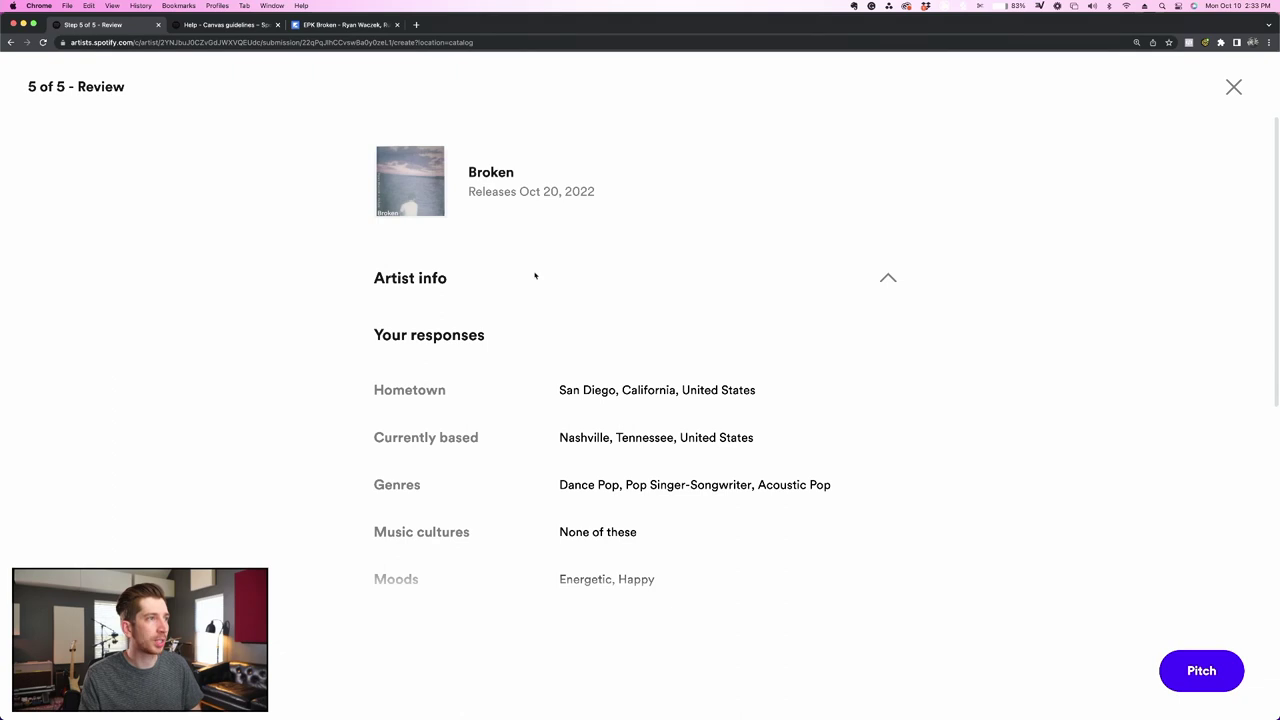
{"action": "scroll", "coordinate": [509, 397], "scroll_direction": "down", "scroll_amount": 1}
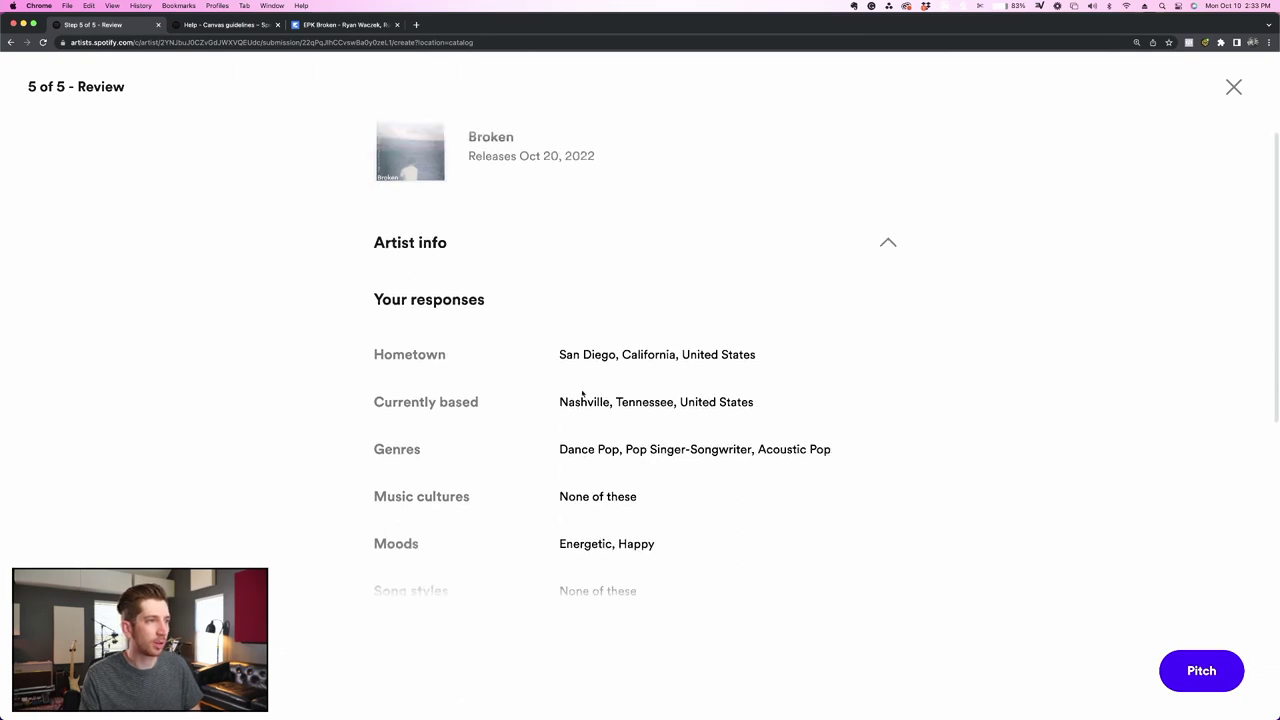
{"action": "scroll", "coordinate": [570, 432], "scroll_direction": "down", "scroll_amount": 1}
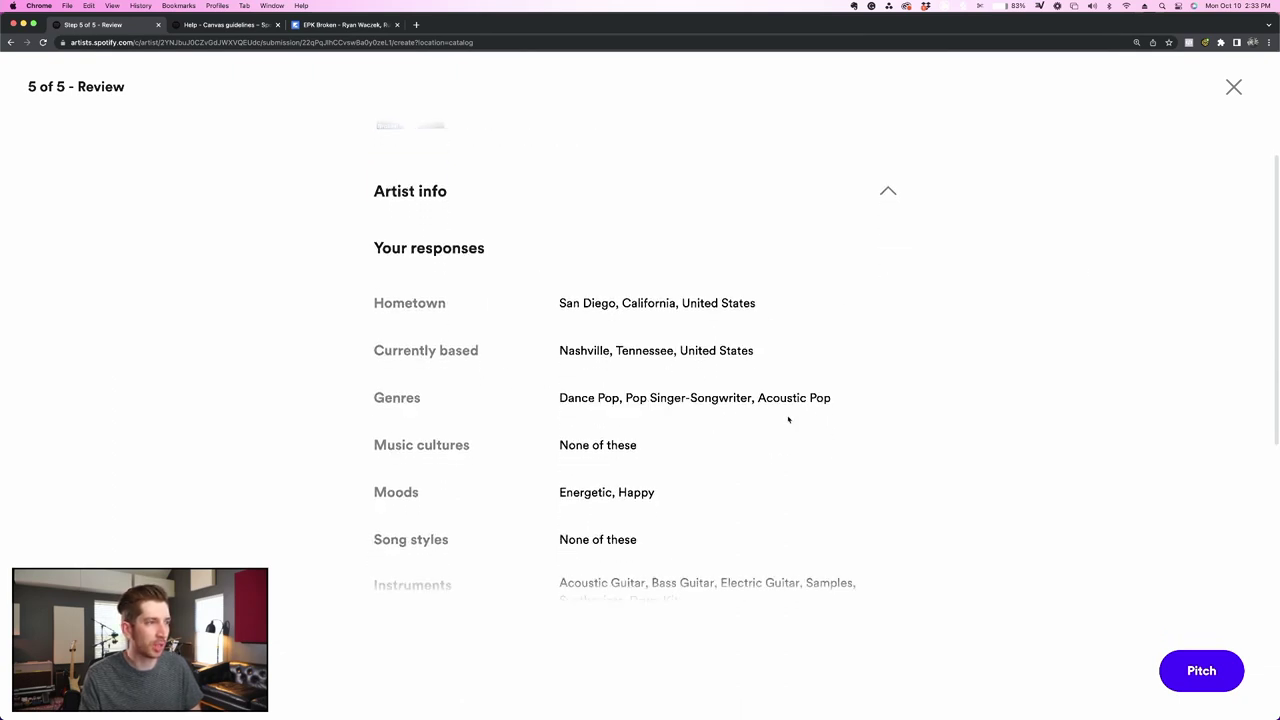
{"action": "scroll", "coordinate": [680, 410], "scroll_direction": "down", "scroll_amount": 1}
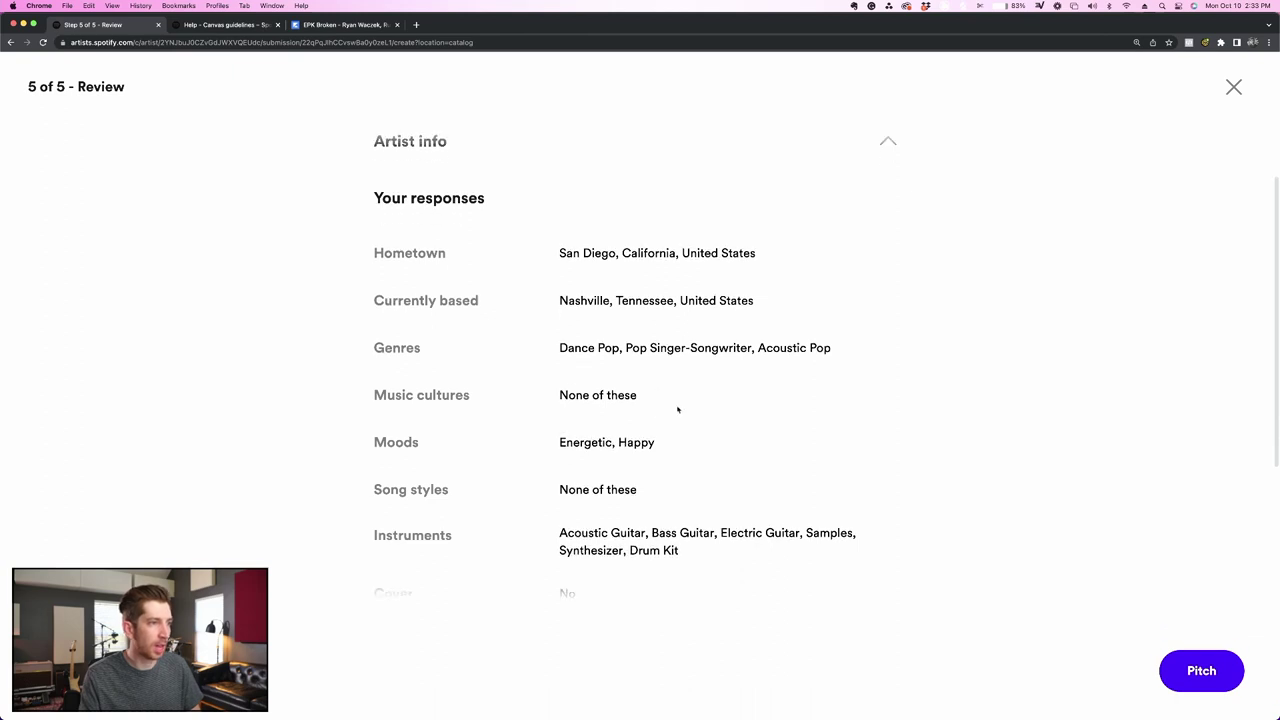
{"action": "scroll", "coordinate": [530, 472], "scroll_direction": "down", "scroll_amount": 2}
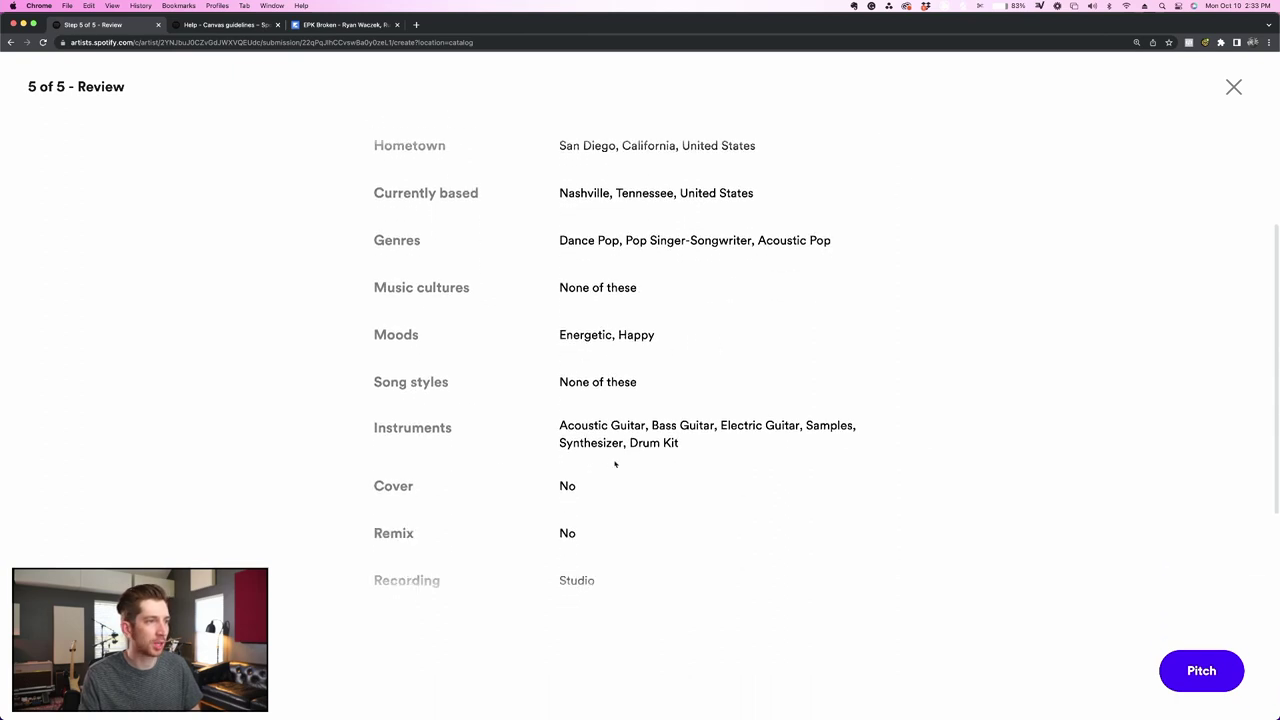
{"action": "scroll", "coordinate": [683, 380], "scroll_direction": "down", "scroll_amount": 1}
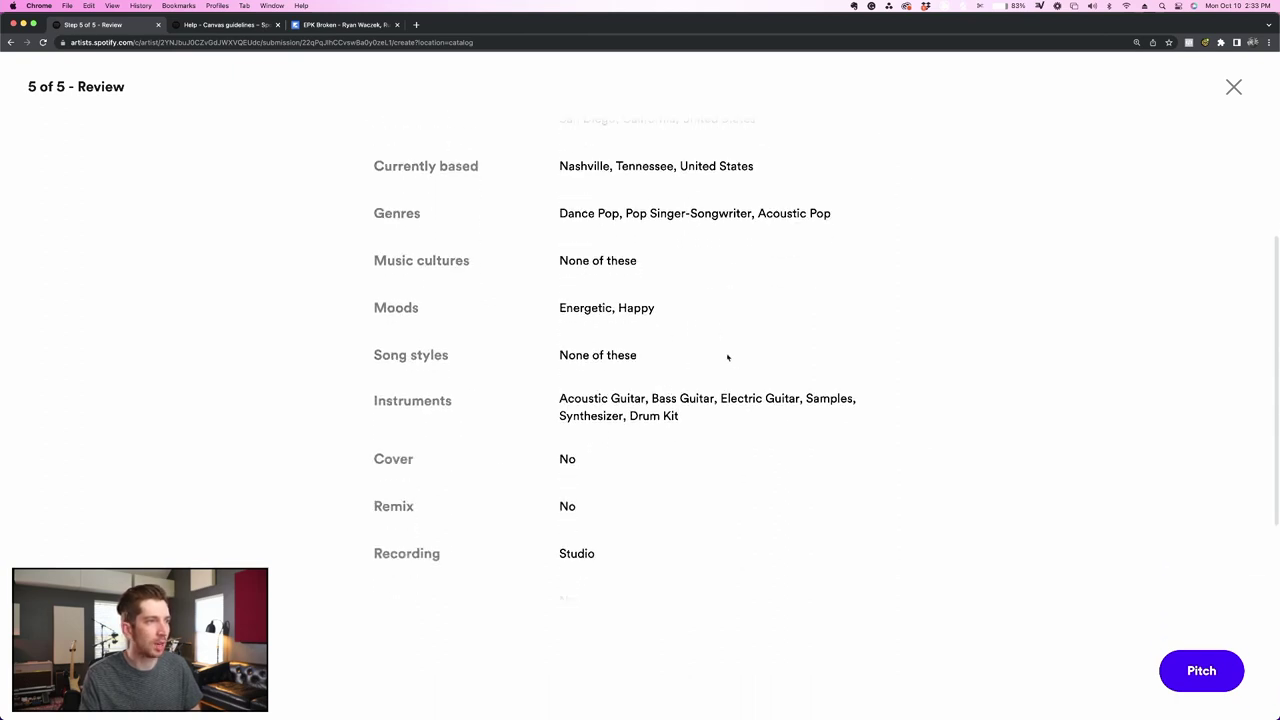
{"action": "scroll", "coordinate": [627, 390], "scroll_direction": "down", "scroll_amount": 3}
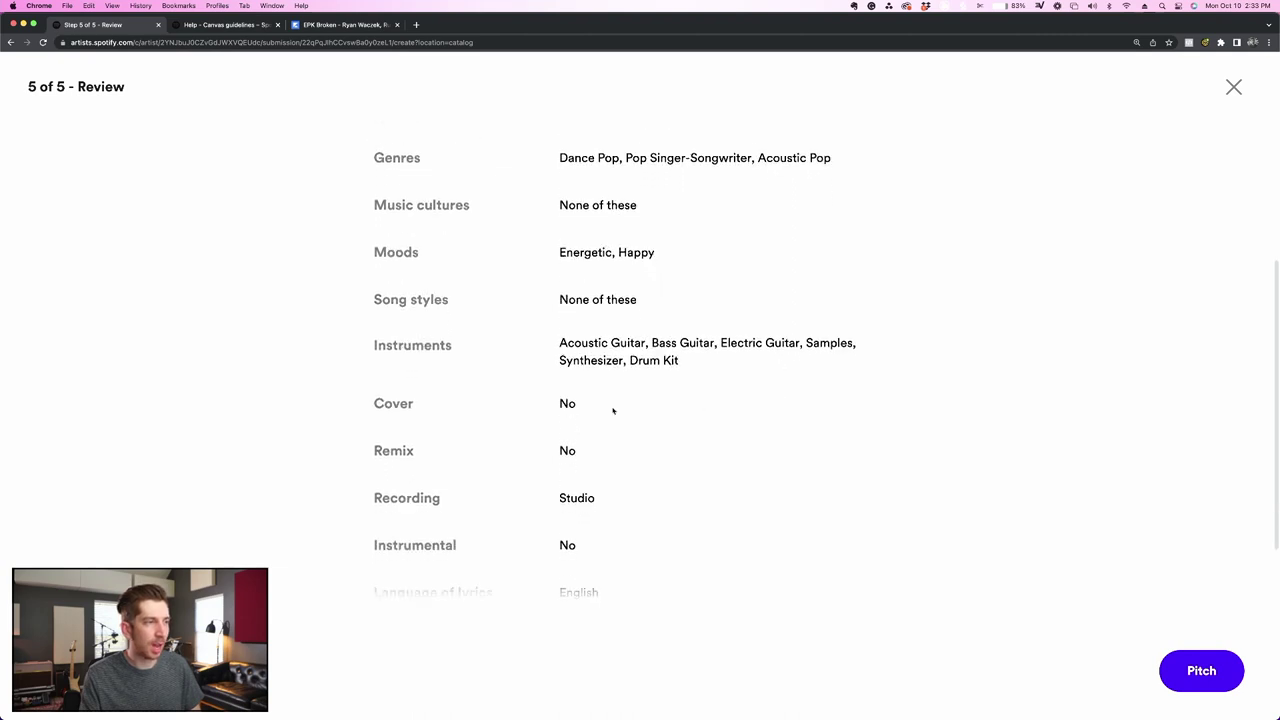
{"action": "scroll", "coordinate": [577, 432], "scroll_direction": "down", "scroll_amount": 2}
{"action": "scroll", "coordinate": [568, 440], "scroll_direction": "down", "scroll_amount": 1}
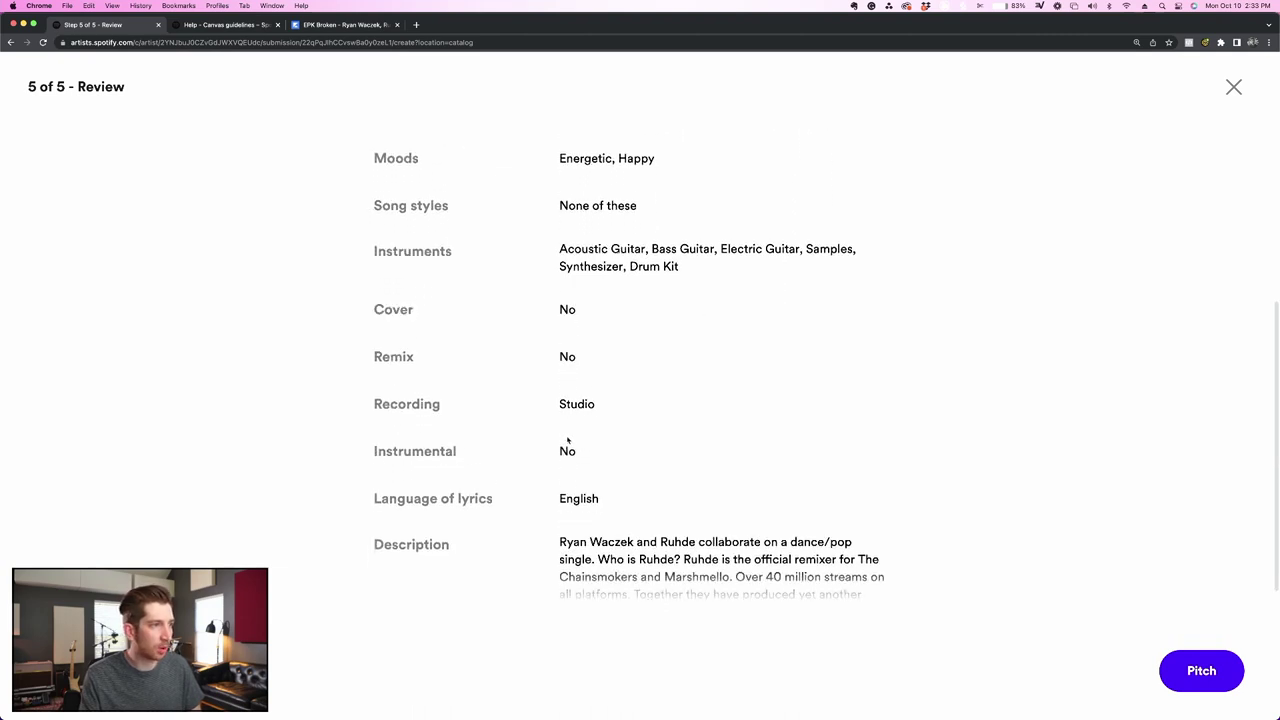
{"action": "scroll", "coordinate": [557, 437], "scroll_direction": "down", "scroll_amount": 1}
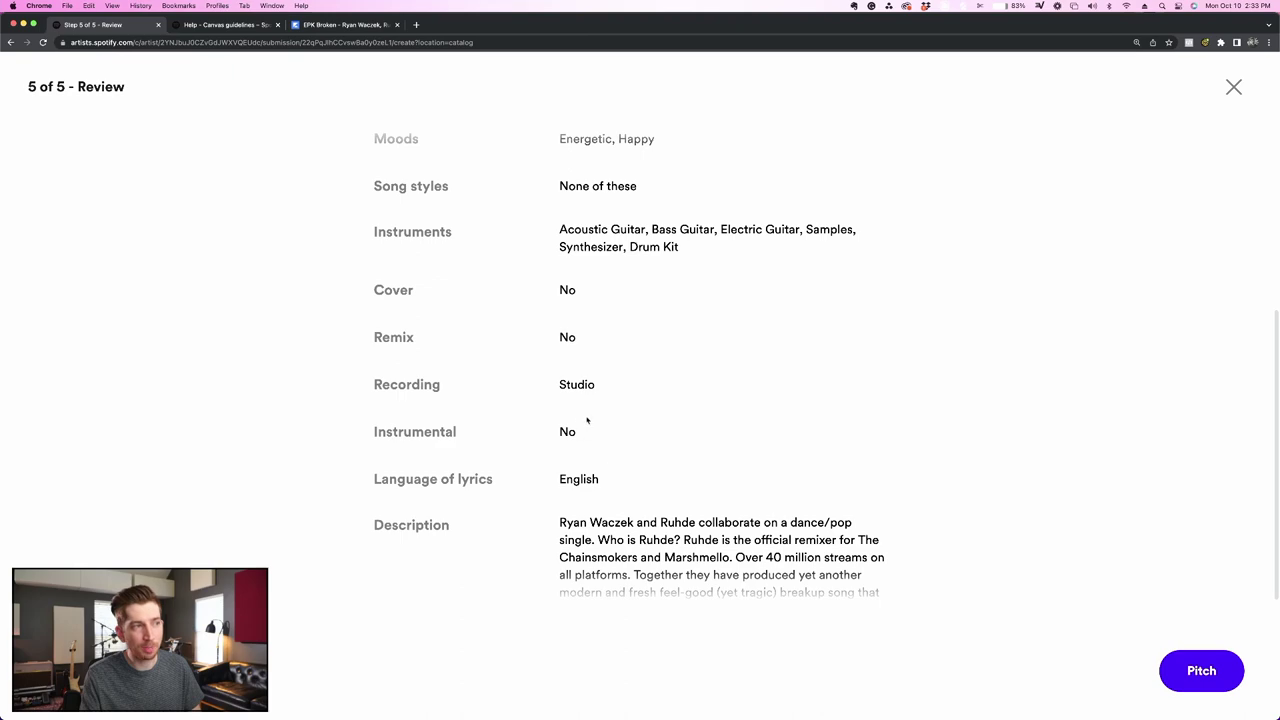
{"action": "scroll", "coordinate": [594, 438], "scroll_direction": "down", "scroll_amount": 2}
{"action": "scroll", "coordinate": [576, 442], "scroll_direction": "down", "scroll_amount": 3}
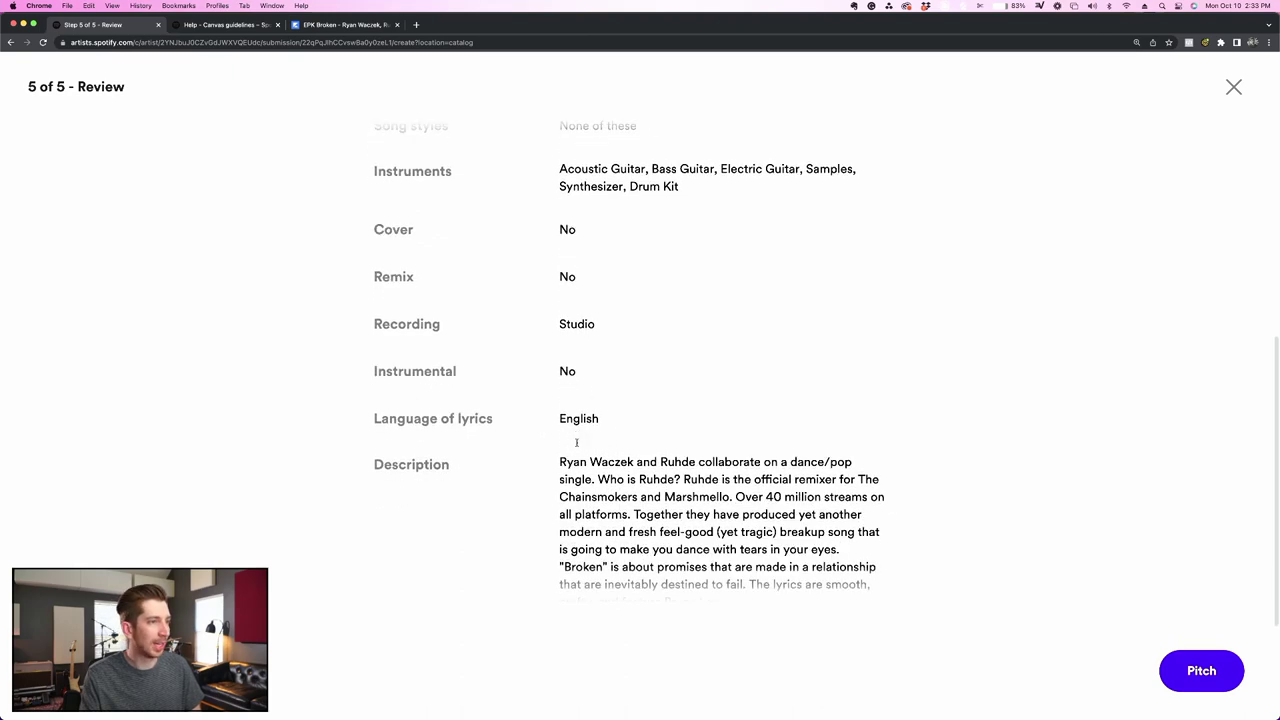
{"action": "scroll", "coordinate": [563, 458], "scroll_direction": "down", "scroll_amount": 8}
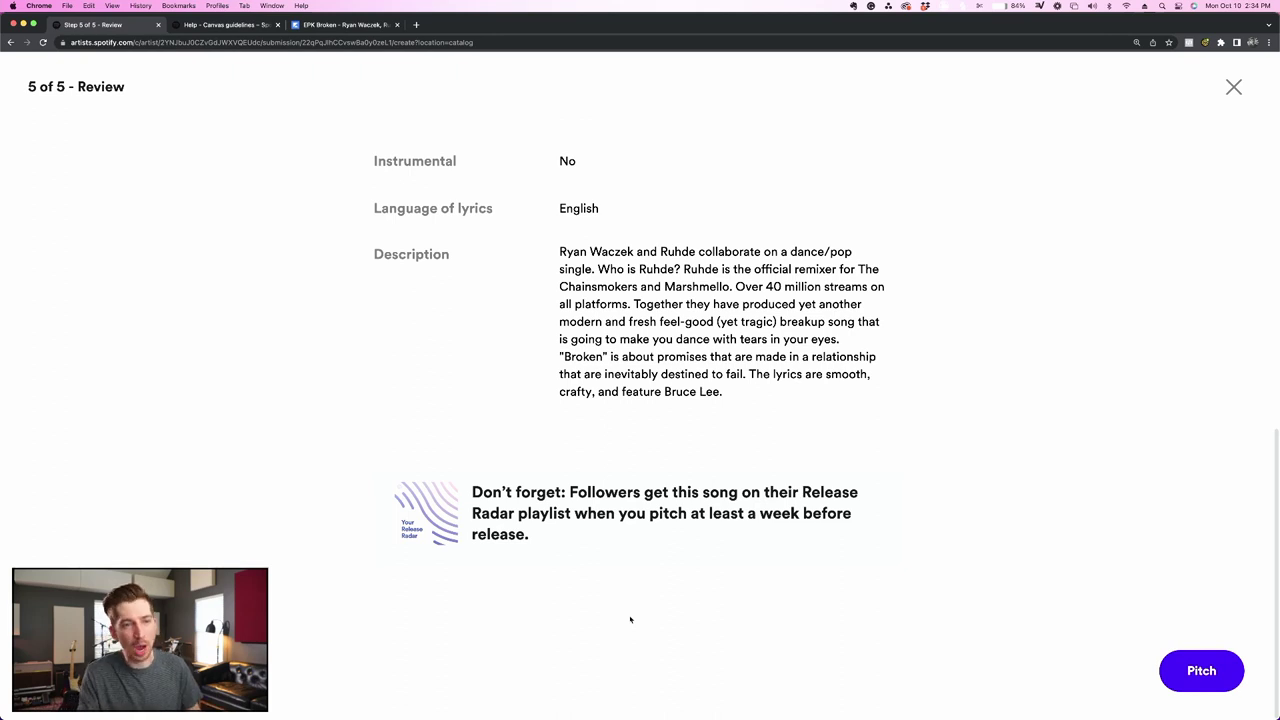
Send Broken's pitch using the Pitch button on the review page
{"action": "left_click", "coordinate": [1201, 671]}
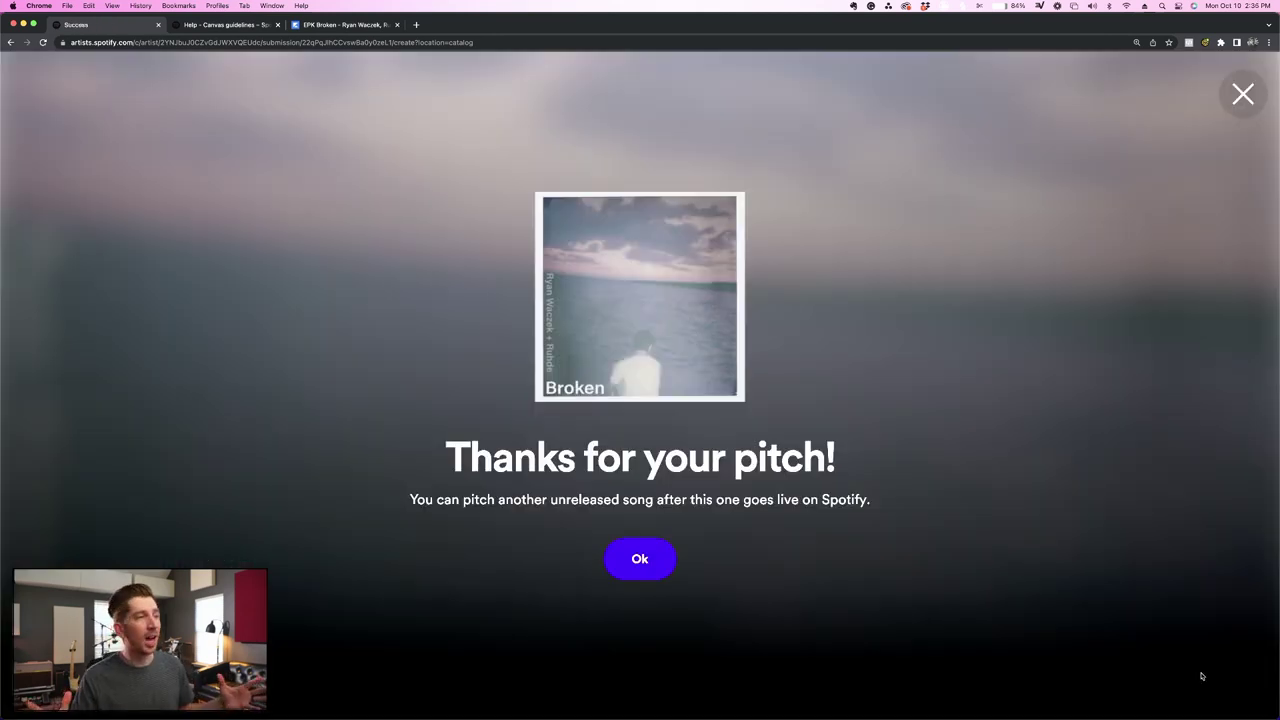